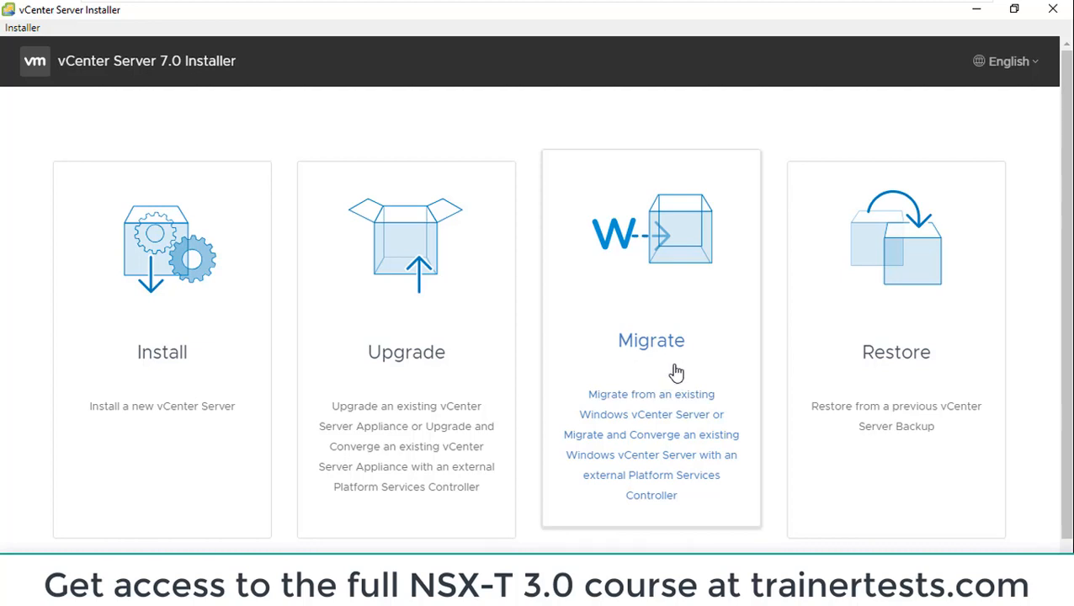
Start a vCenter Server Appliance upgrade and accept the end user license agreement
click(400, 262)
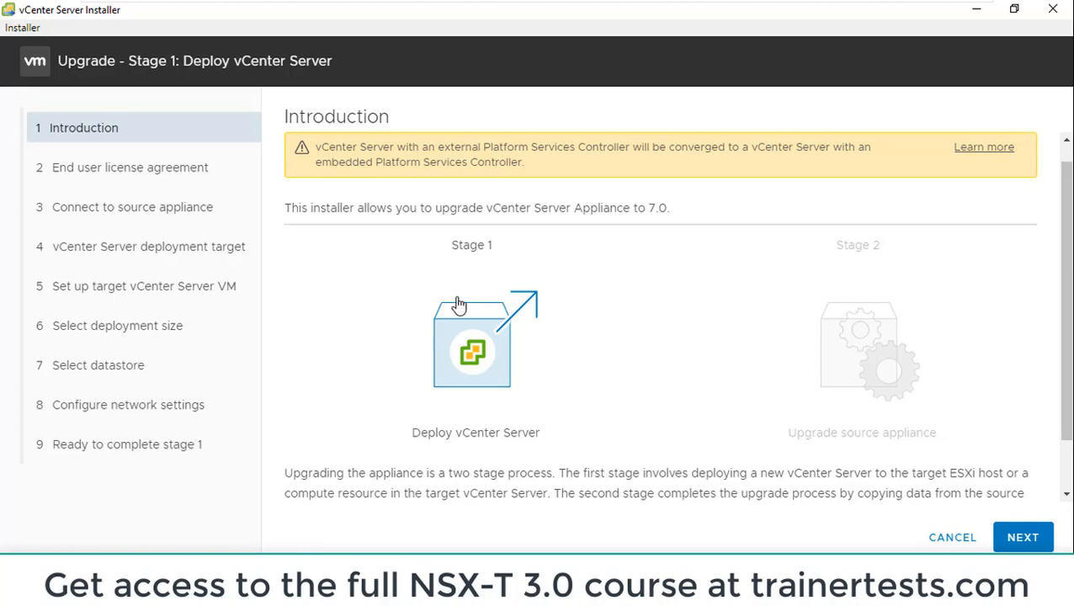
click(1021, 537)
click(290, 455)
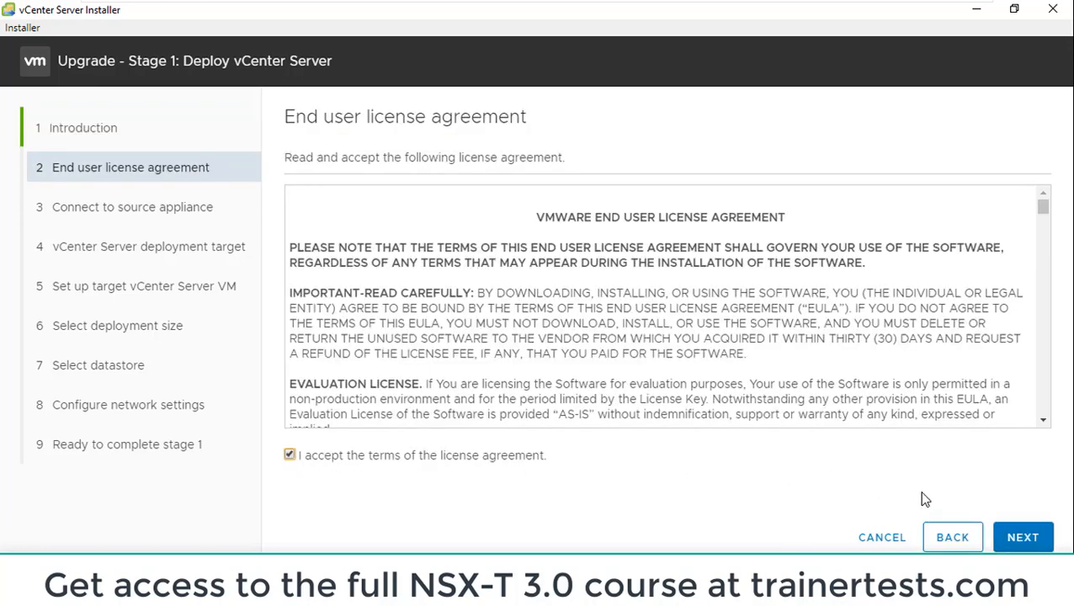
click(1020, 539)
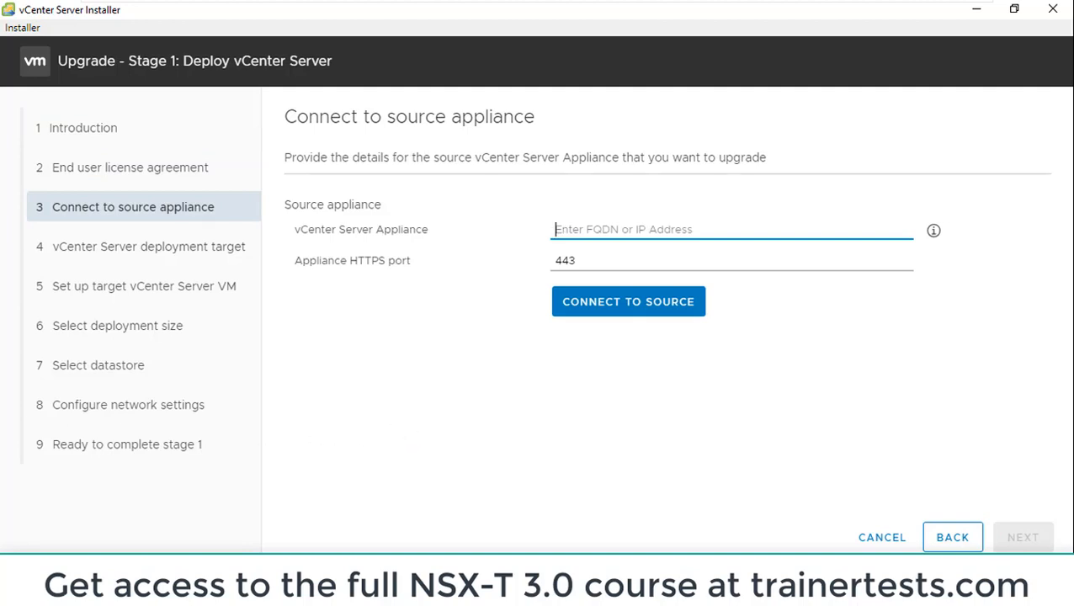
Connect to the source appliance 192.168.199.130 and enter its SSO password and appliance root password
text(192.168.199.130)
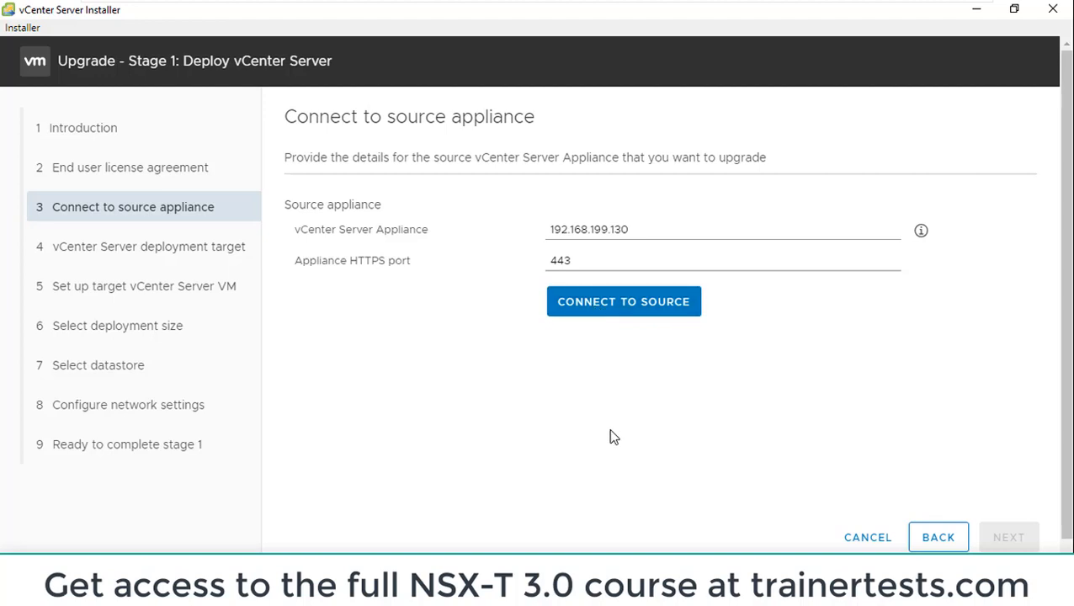
click(621, 313)
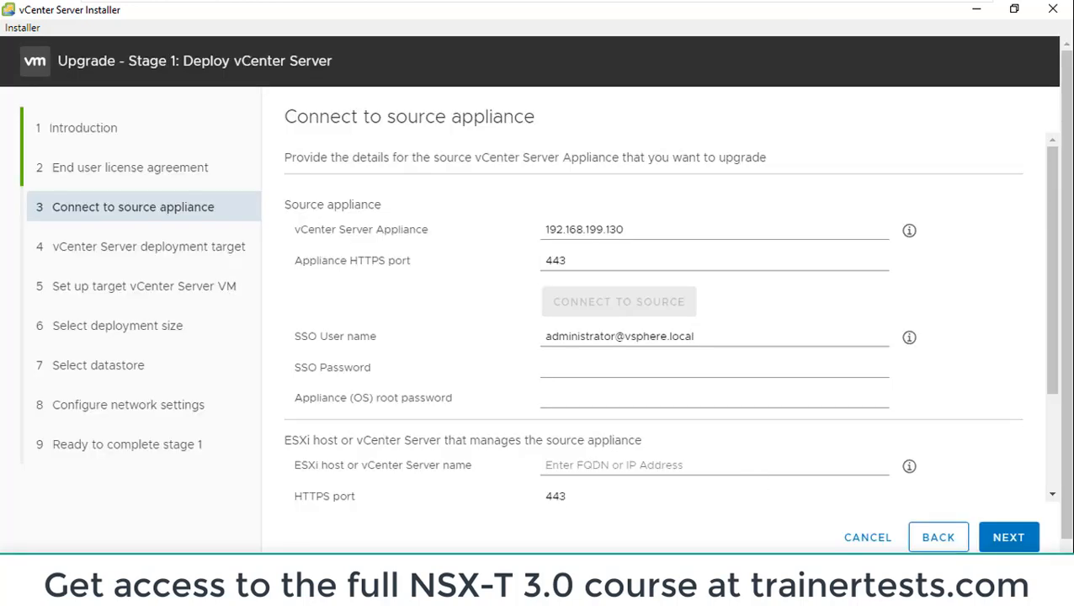
click(569, 365)
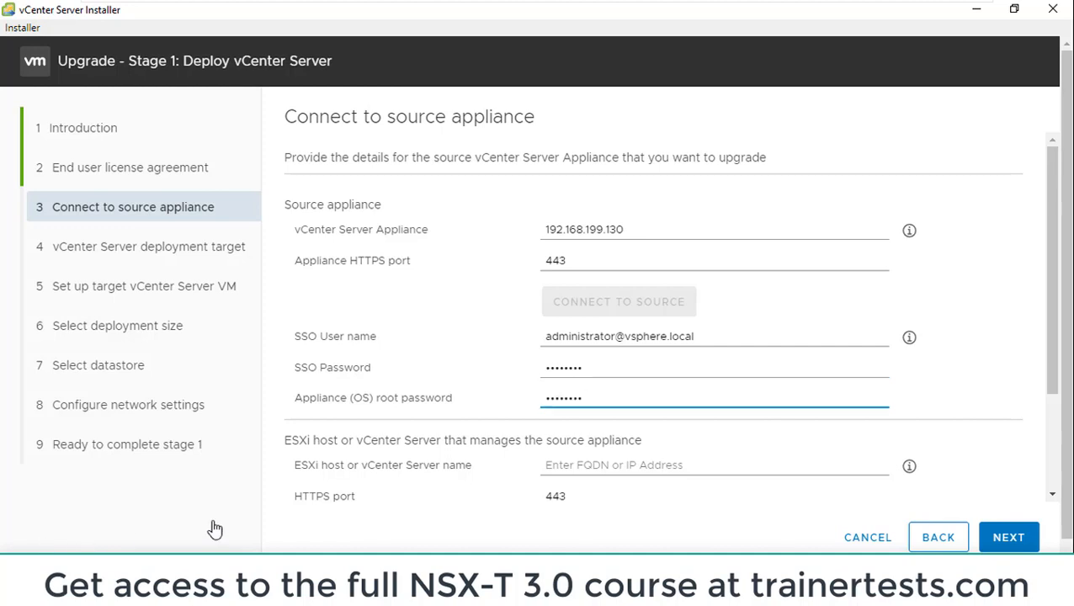
Specify 192.168.199.11 as the source's managing ESXi host with user root and its password, then submit and accept the certificates
click(601, 462)
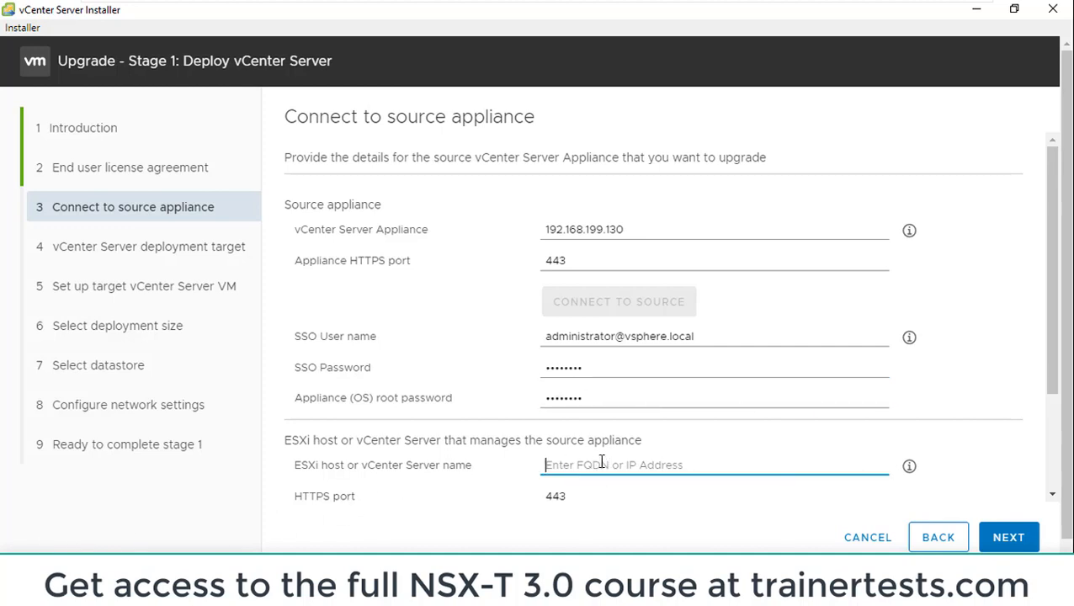
text(192.1)
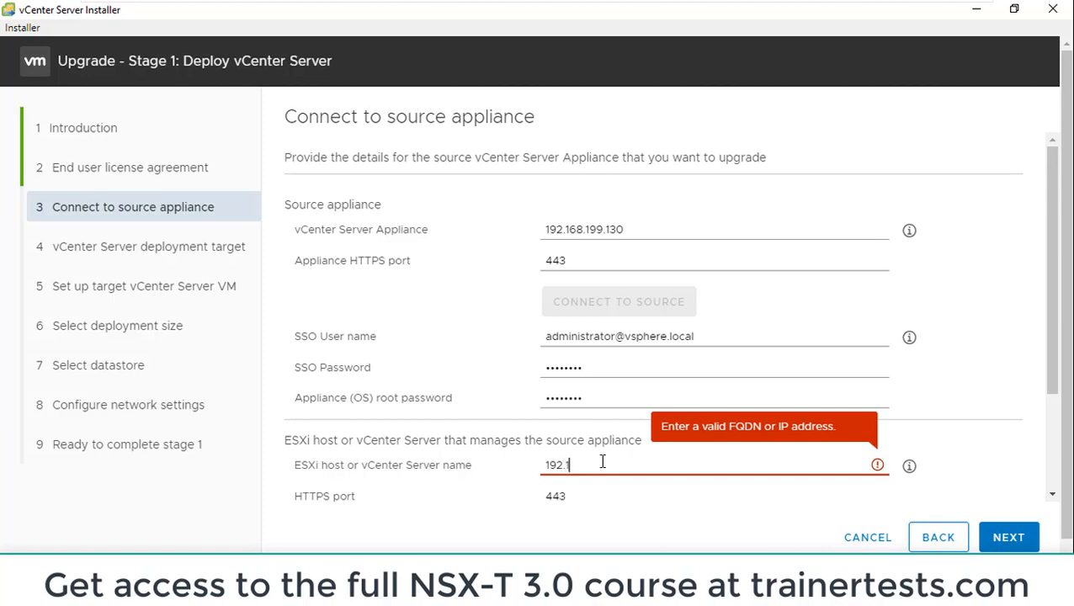
text(68.199.11)
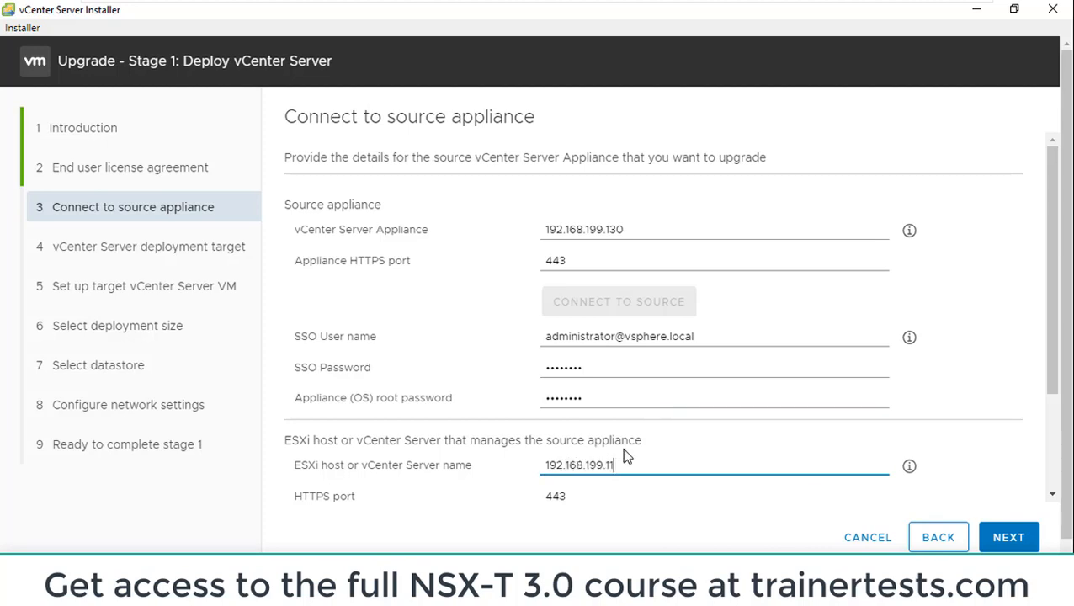
drag(1055, 320, 1060, 436)
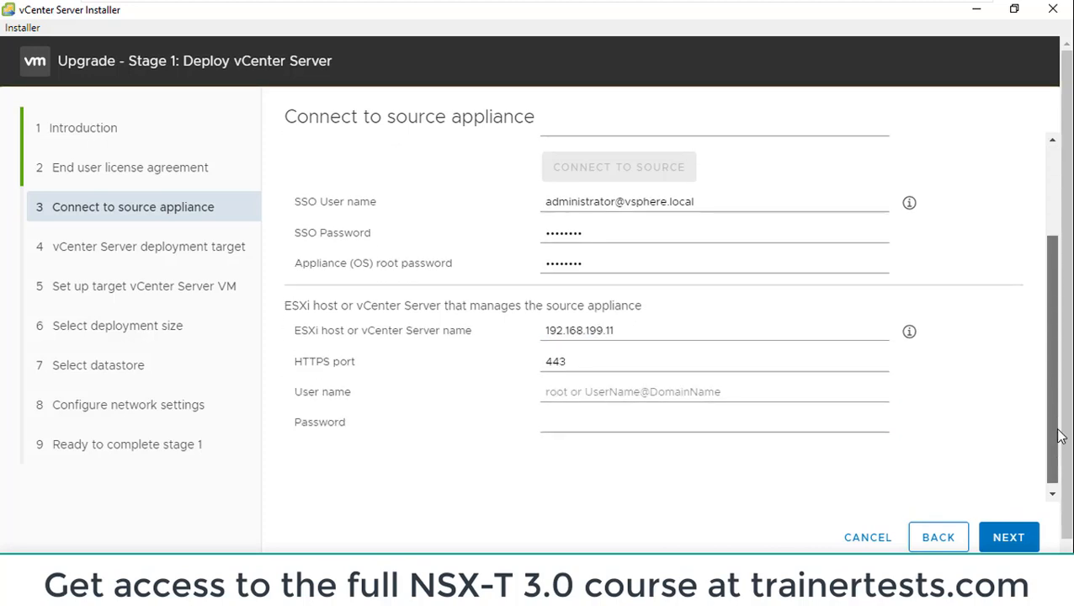
click(647, 386)
text(roo)
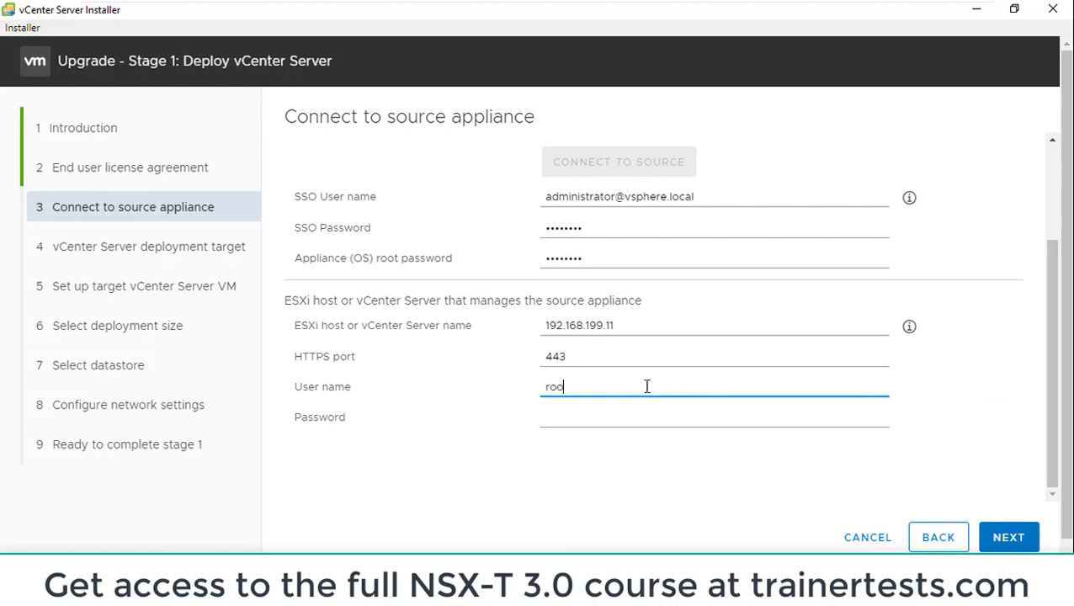
text(t)
key(Tab)
text(••••••••)
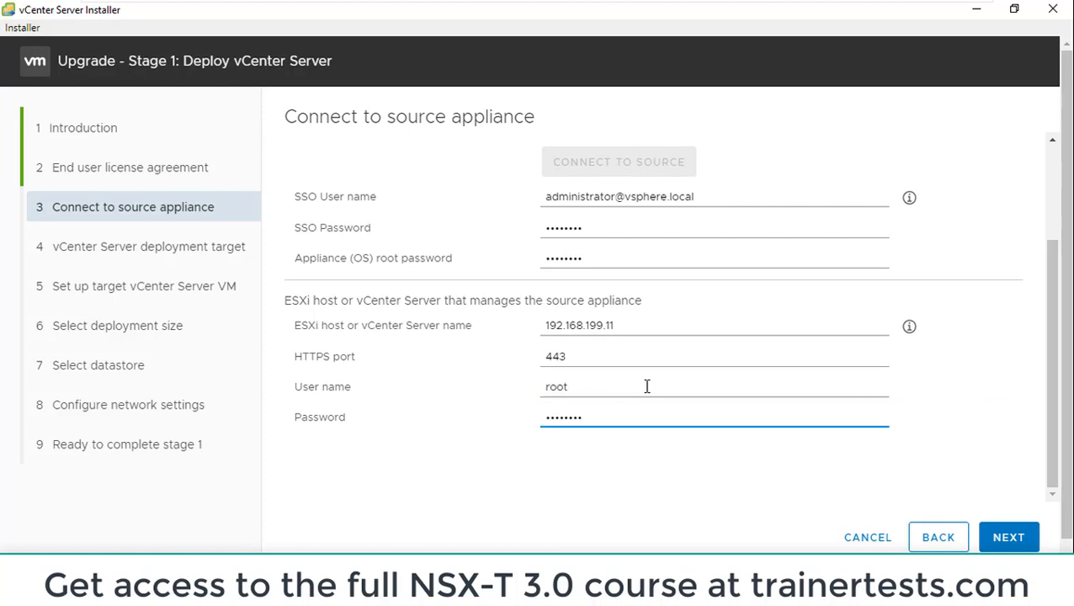
click(989, 531)
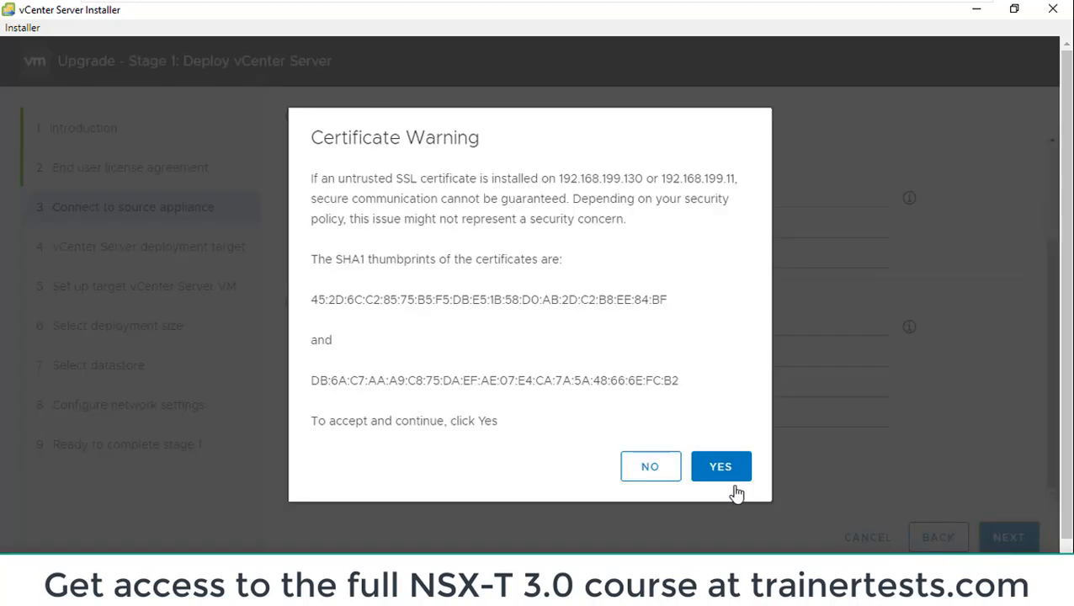
click(727, 476)
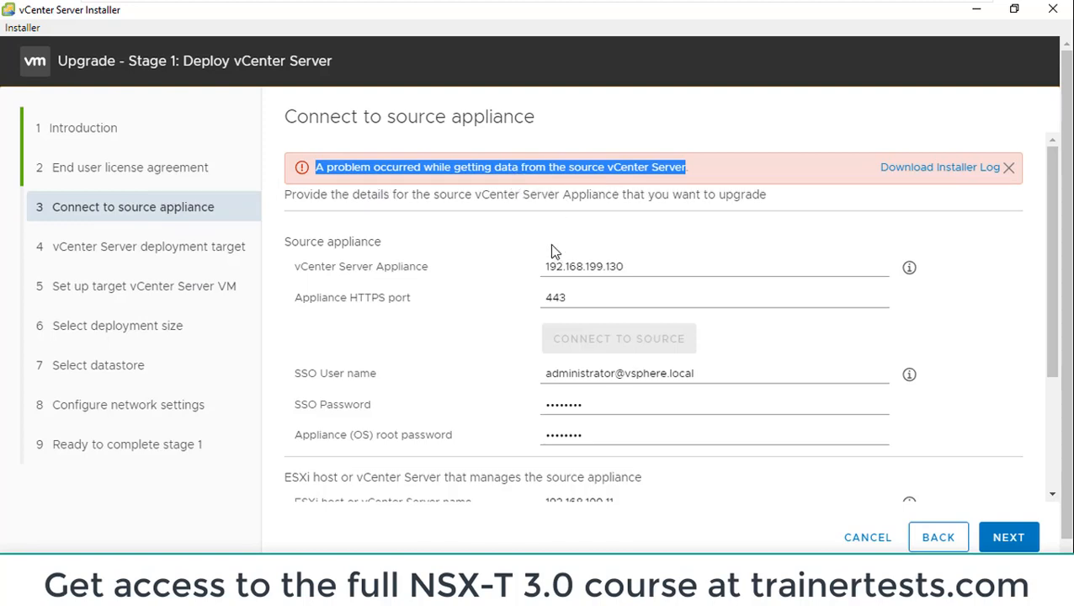
Resubmit the source appliance details and accept the certificates for both servers again
drag(706, 166, 289, 182)
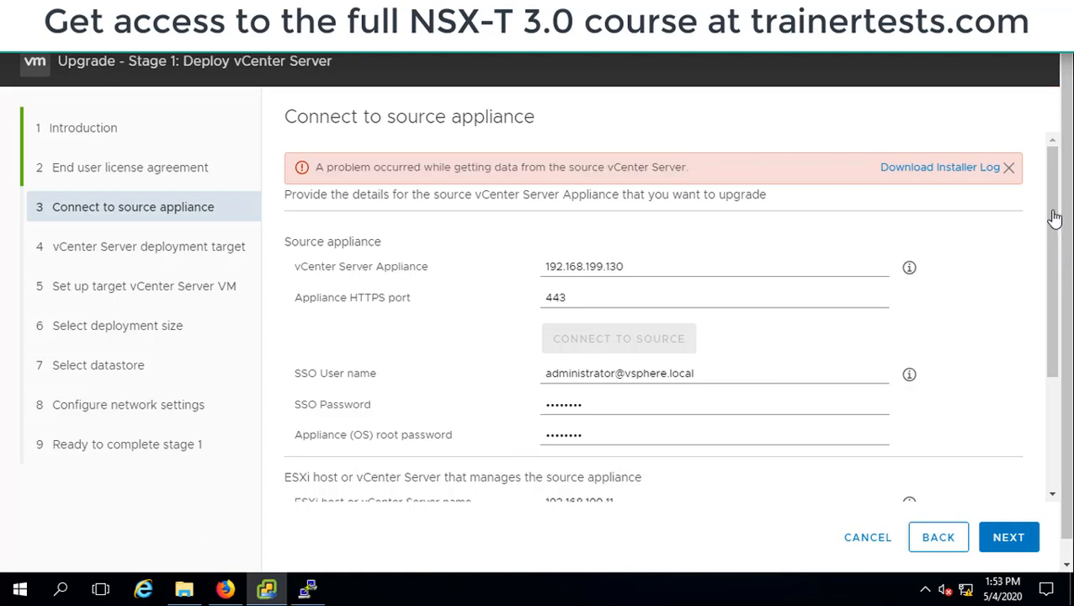
drag(1052, 218, 1035, 494)
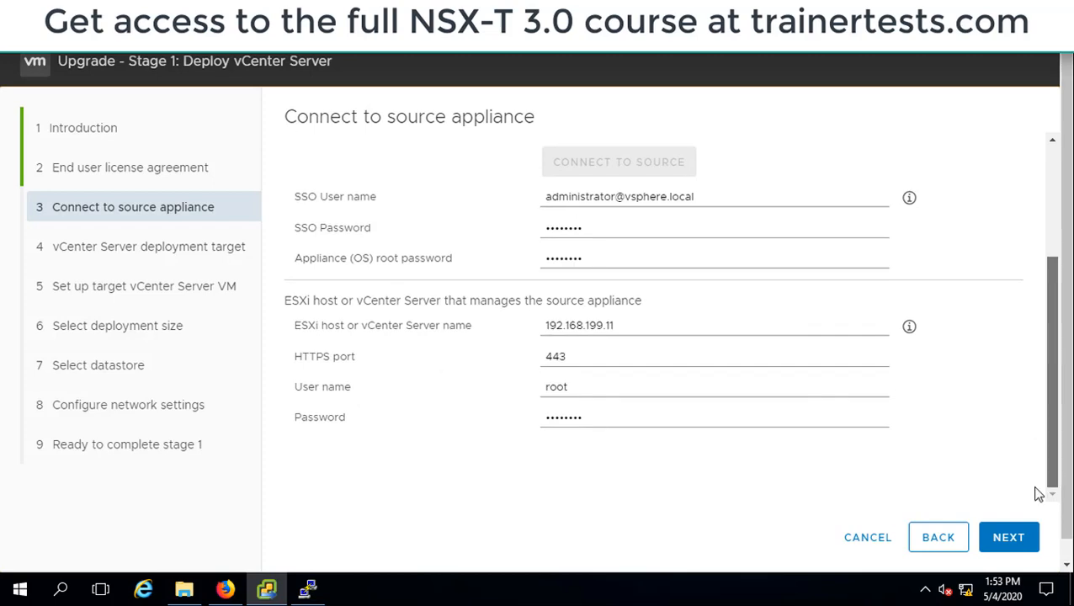
click(1009, 538)
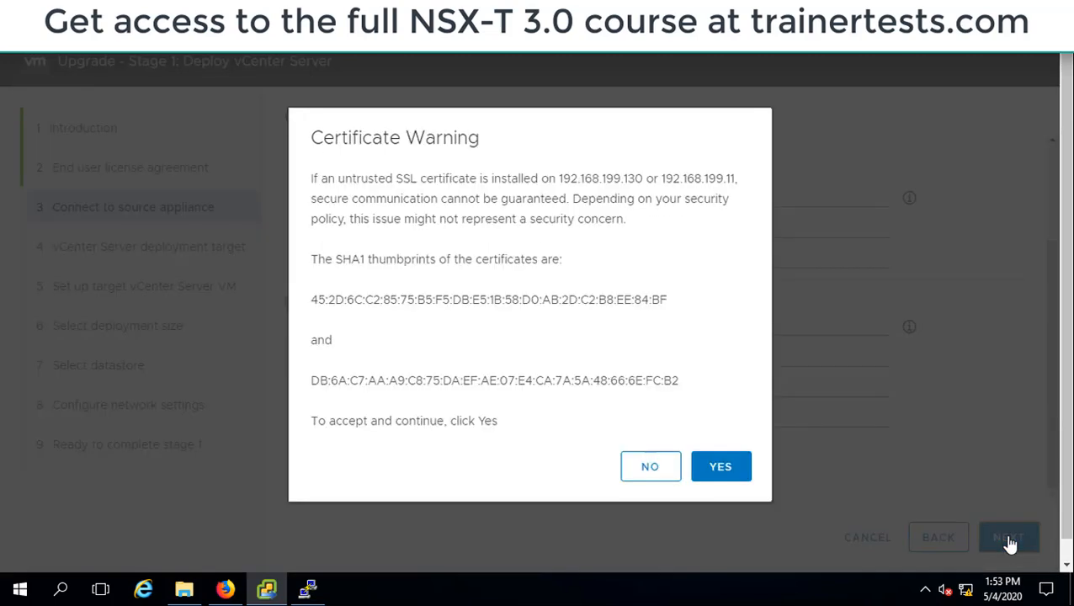
click(706, 476)
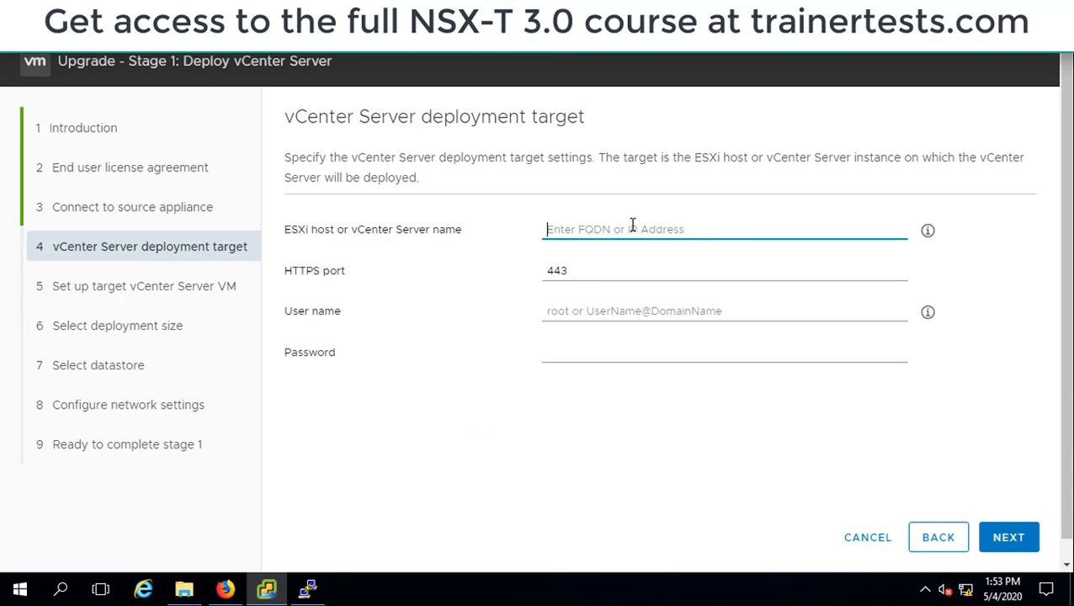
Set the deployment target to ESXi host 192.168.199.11 with user root and its password, and accept the host's certificate
text(192.16)
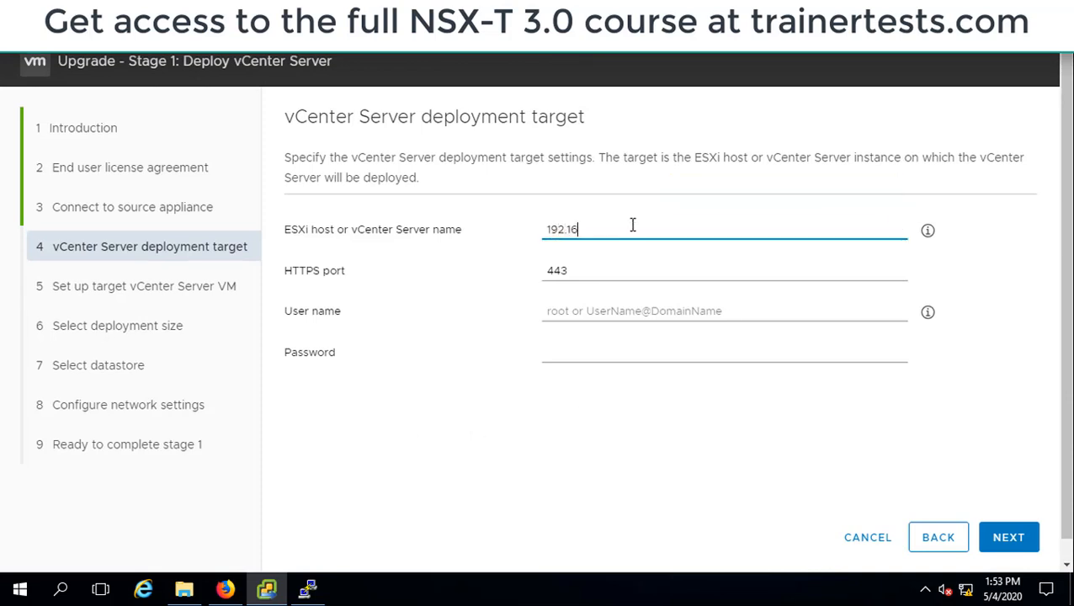
text(8)
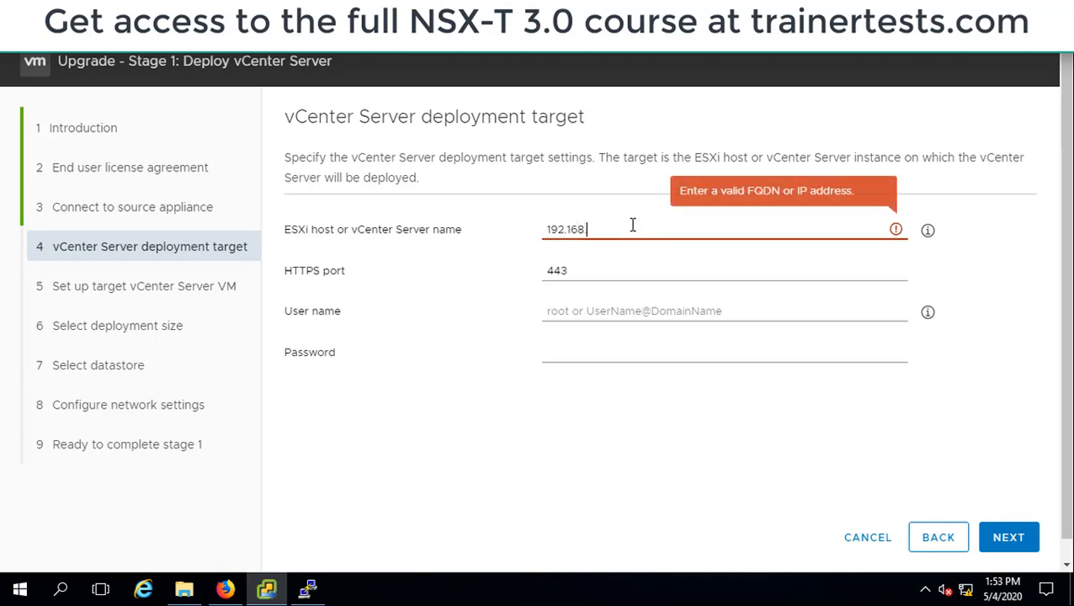
text(.199.1)
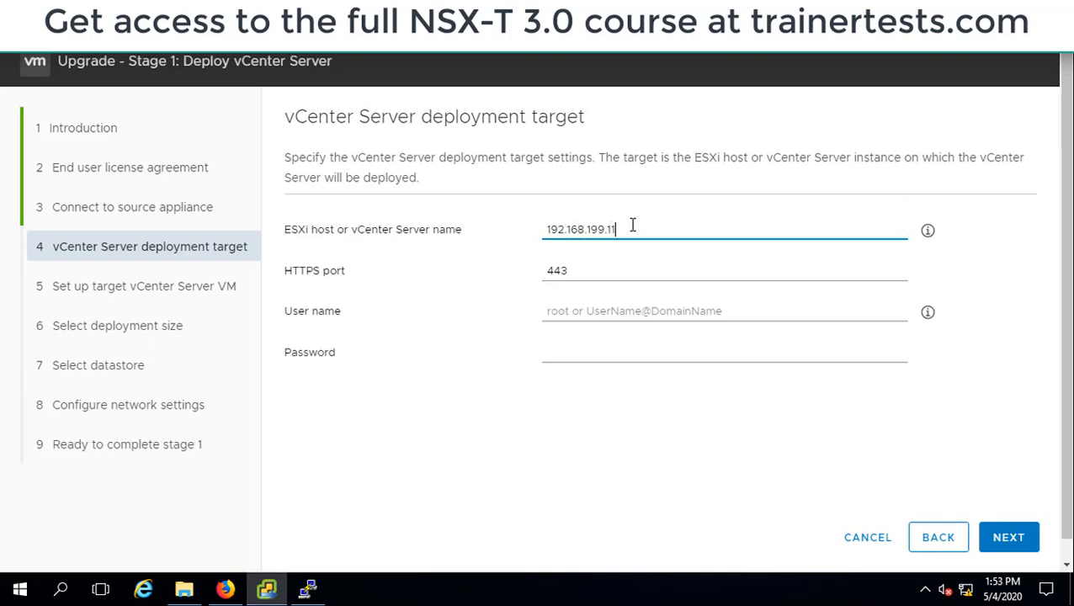
click(610, 311)
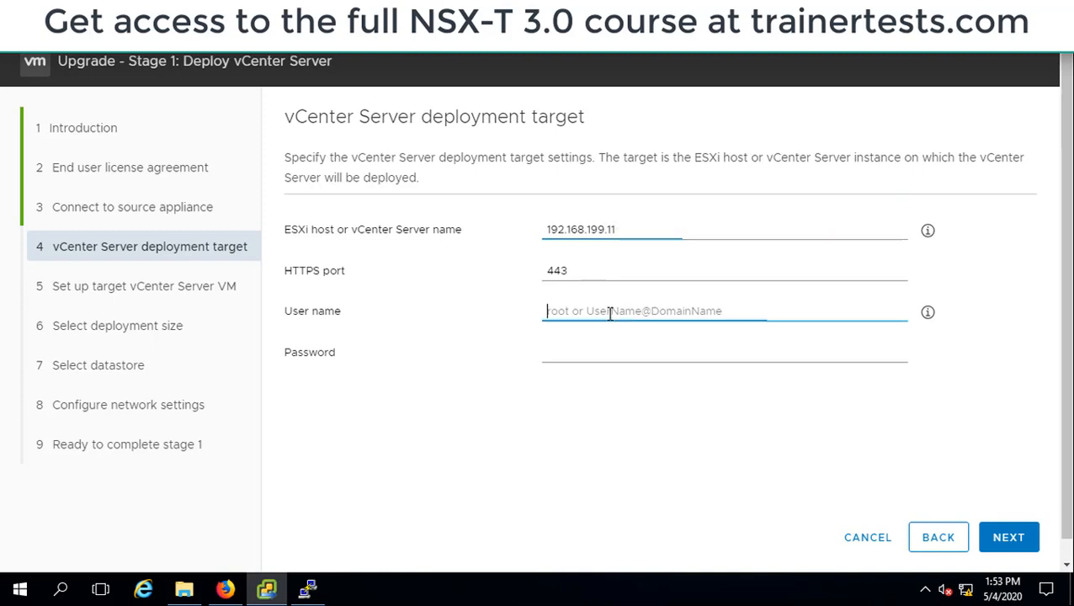
text(root)
key(Tab)
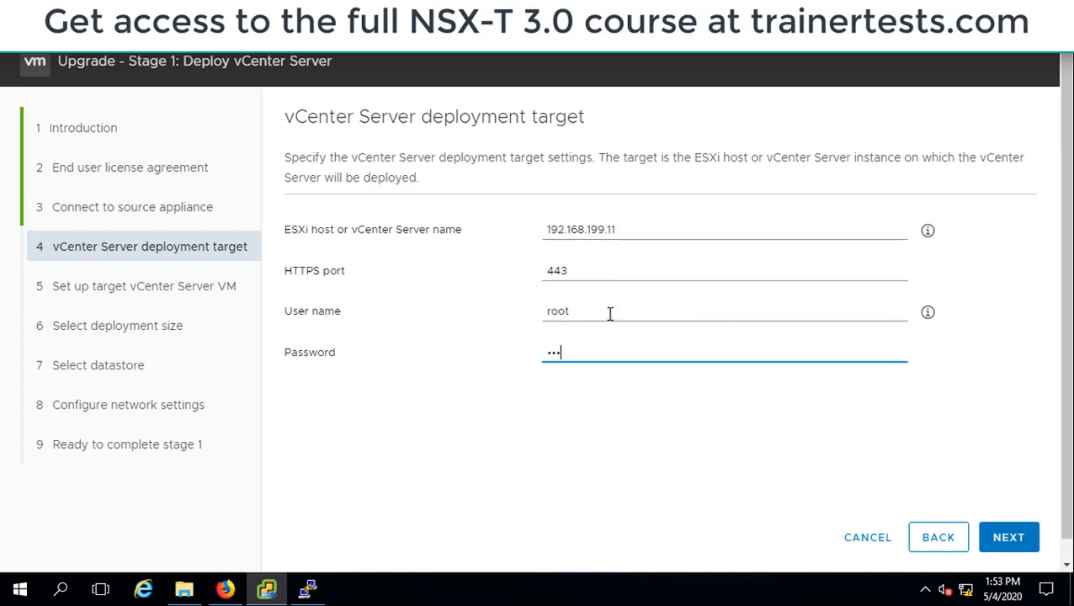
text(••••••••)
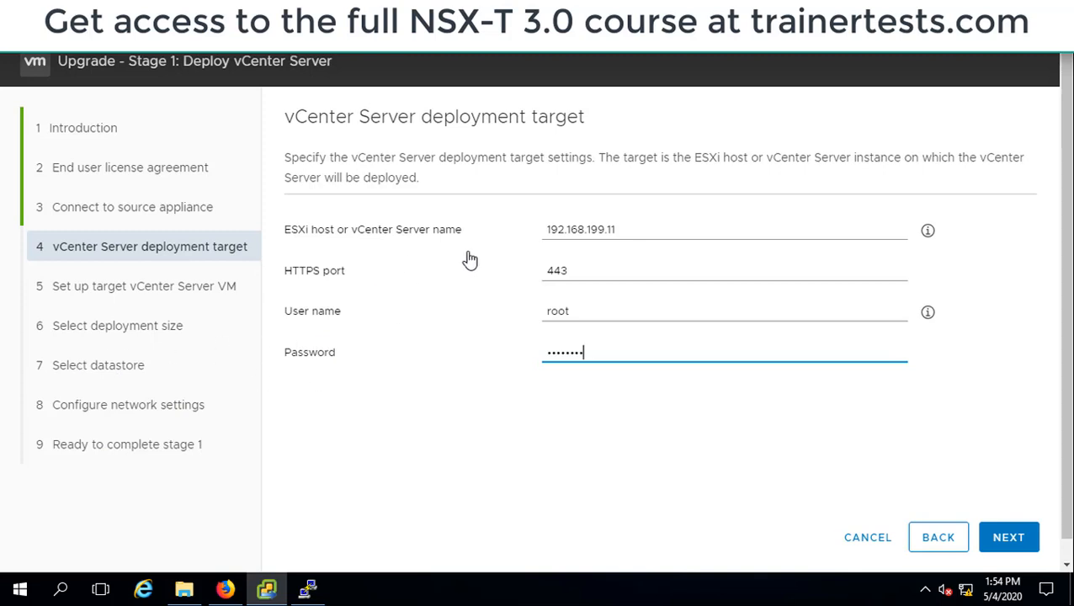
click(1014, 539)
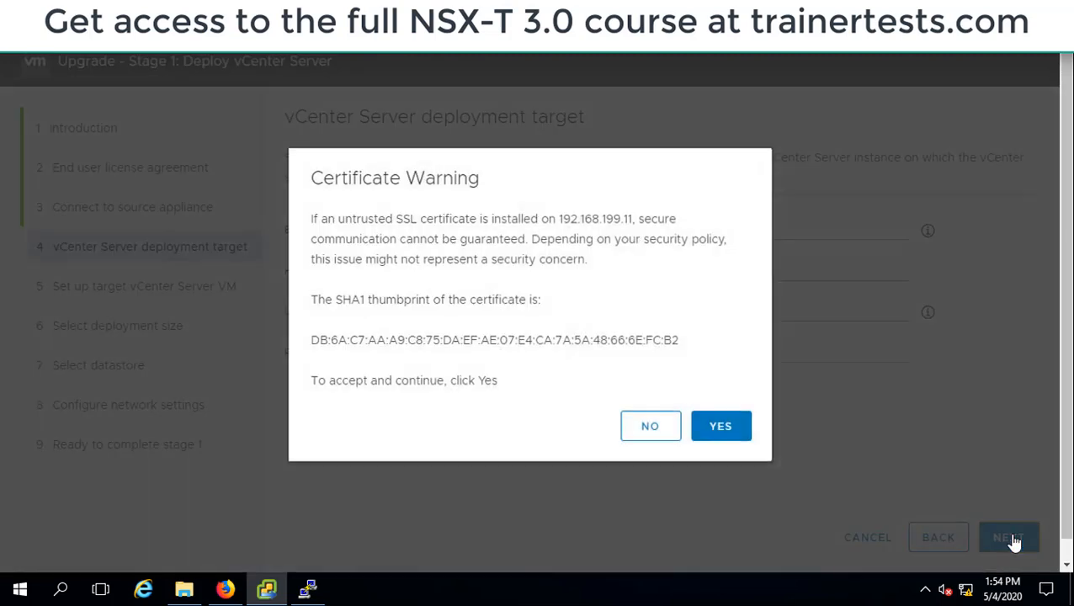
click(719, 439)
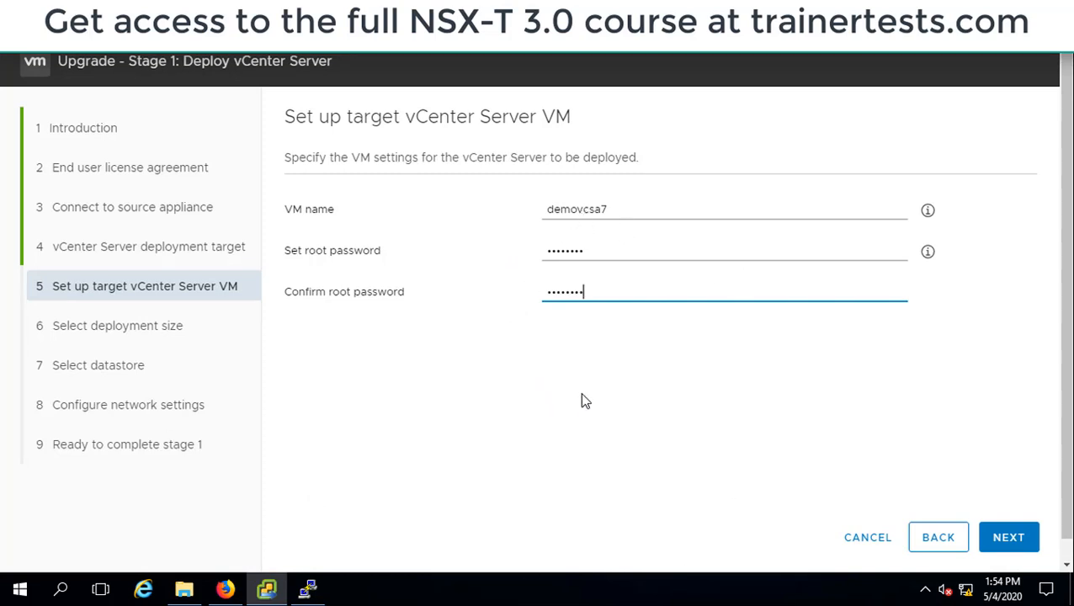
Name the target VM demovcsa7, enter and confirm its root password, and continue to the deployment size
click(1009, 537)
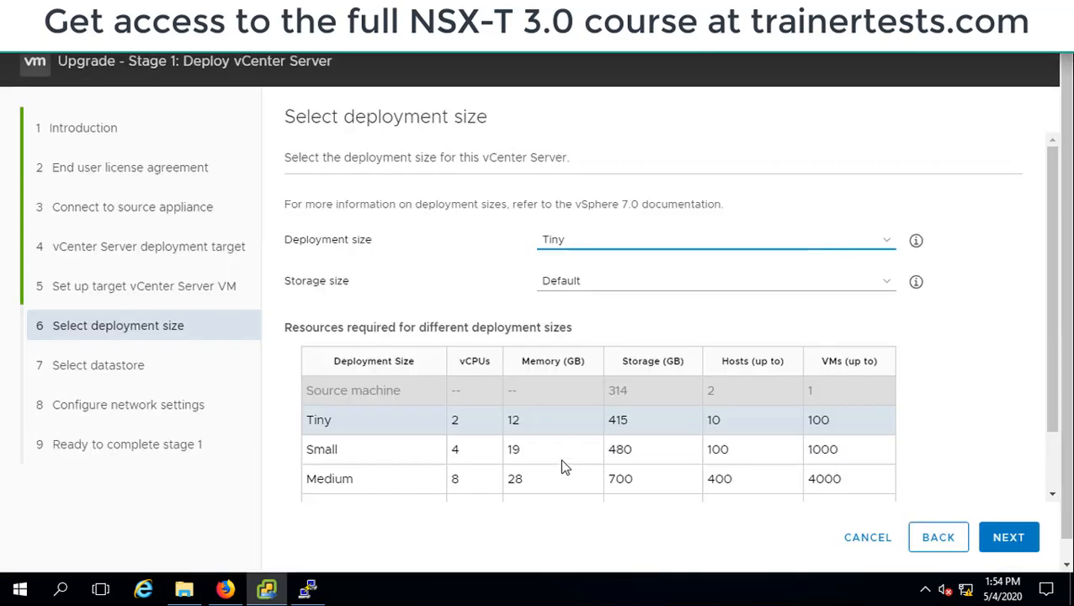
Review the deployment size requirements, keep Tiny with Default storage size, and submit the selection
scroll(560, 461, down, 2)
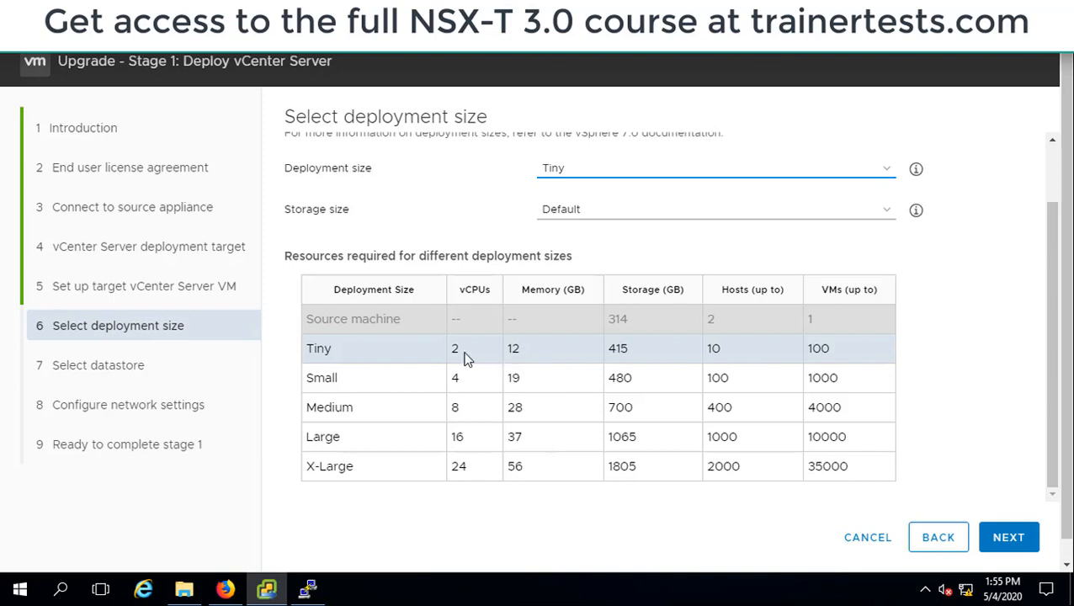
click(532, 355)
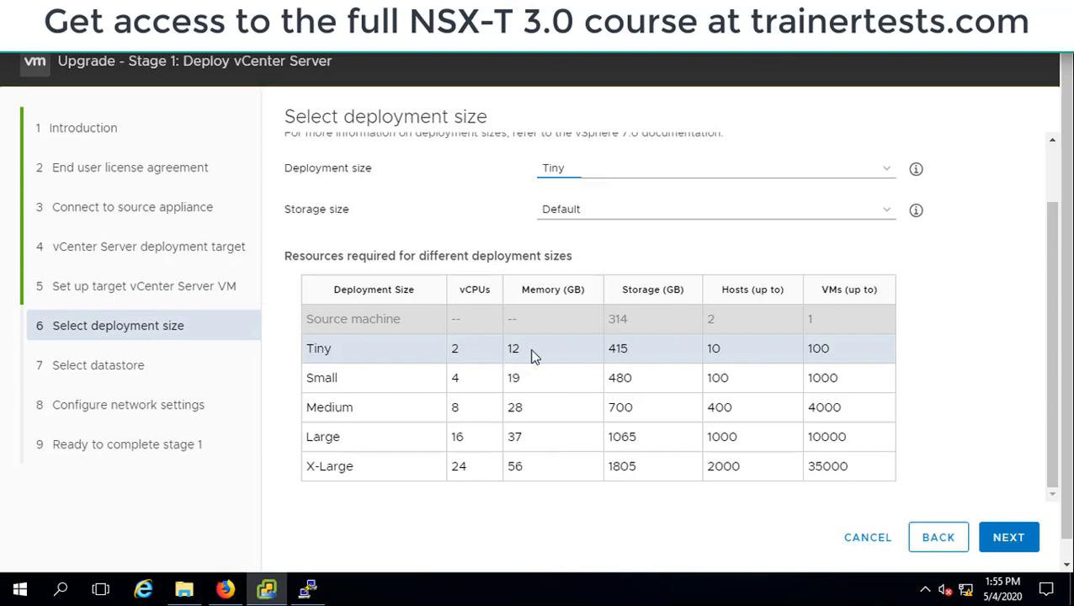
click(637, 216)
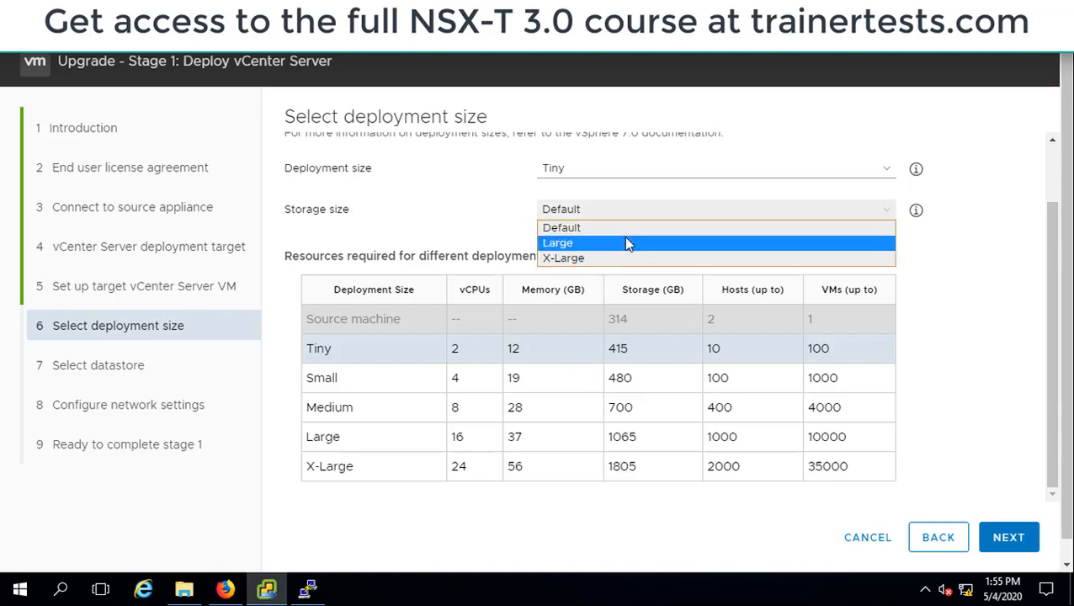
click(623, 233)
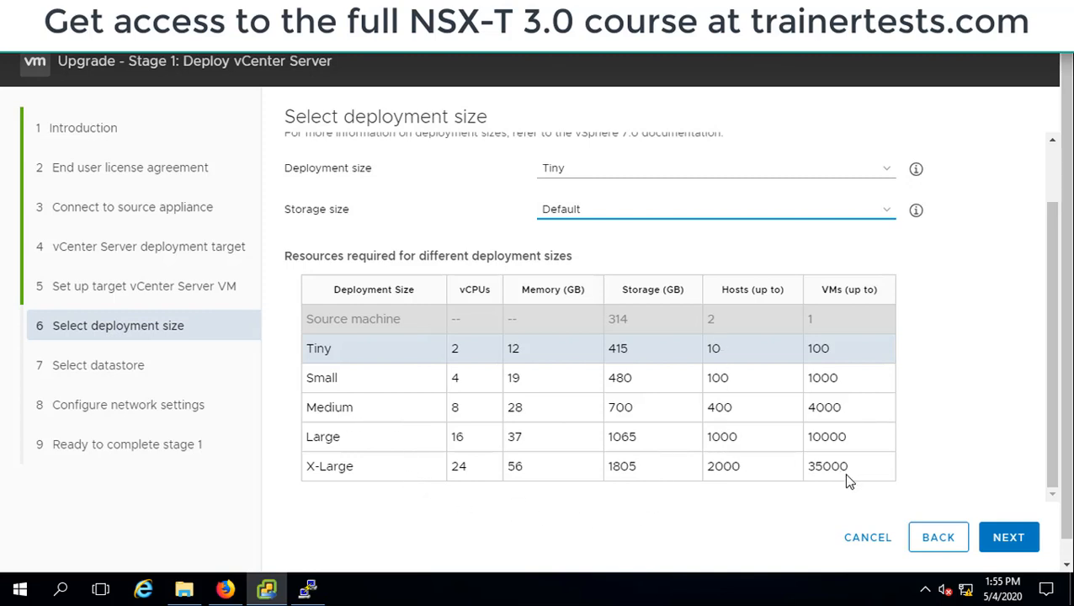
scroll(847, 474, up, 1)
scroll(848, 480, down, 1)
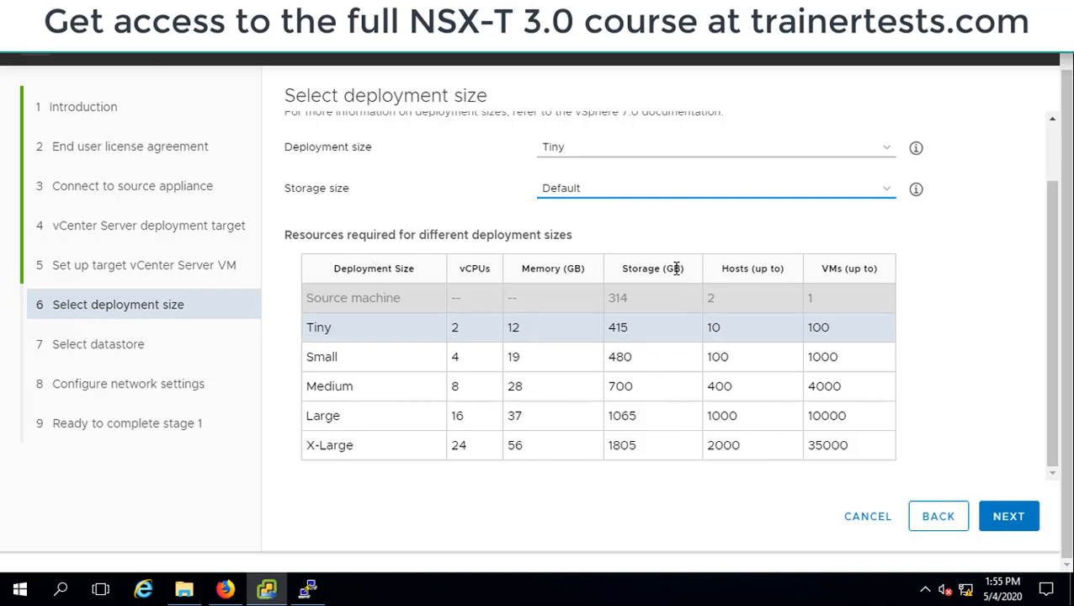
click(1015, 522)
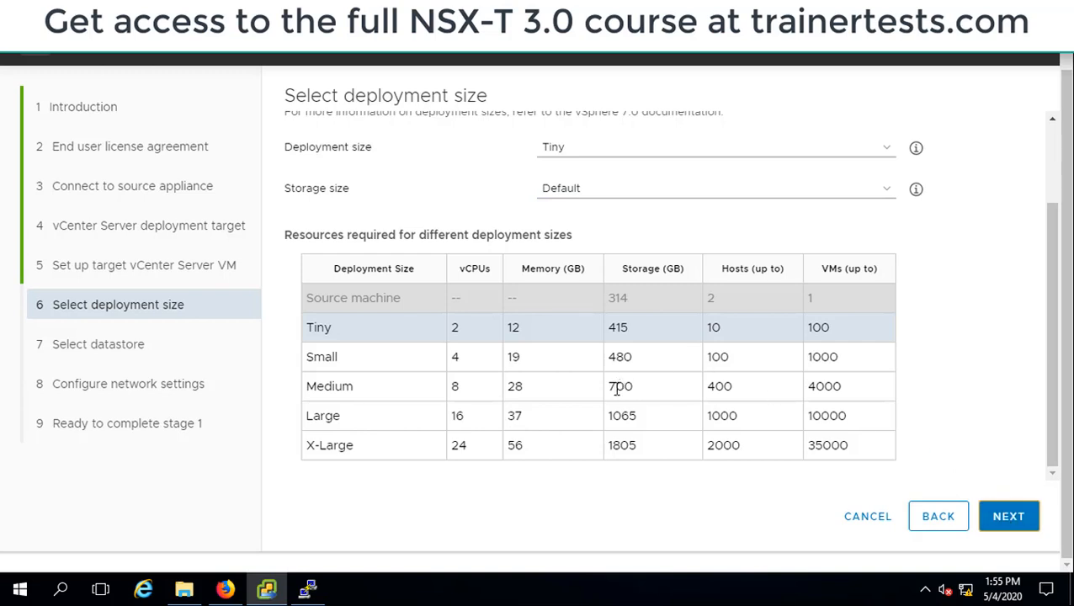
click(1010, 521)
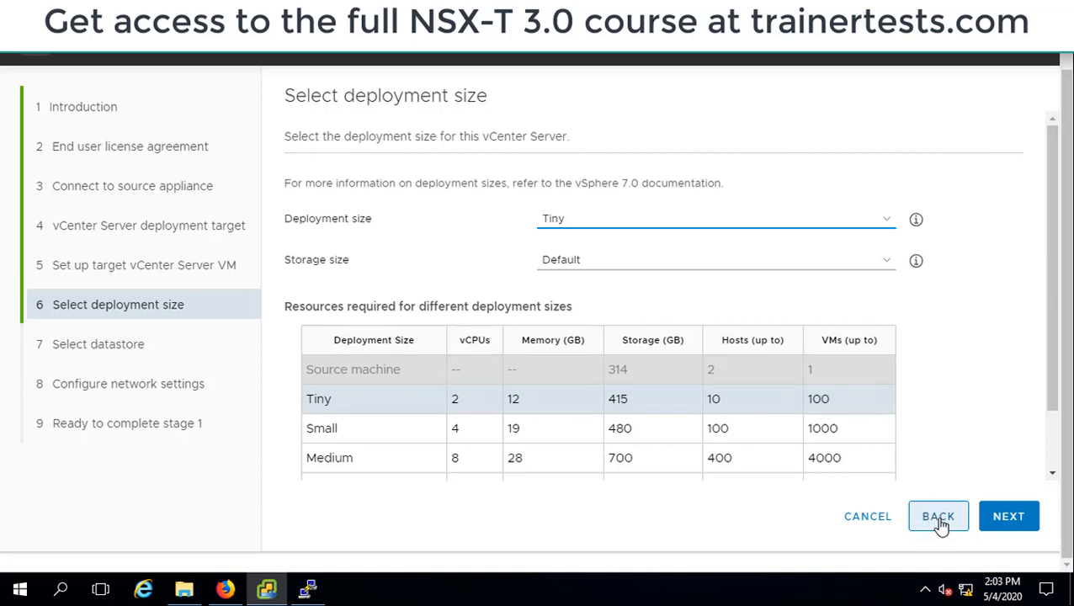
Return to the deployment target settings to recheck the ESXi host address, accept its certificate again, and go back to the deployment size
click(940, 523)
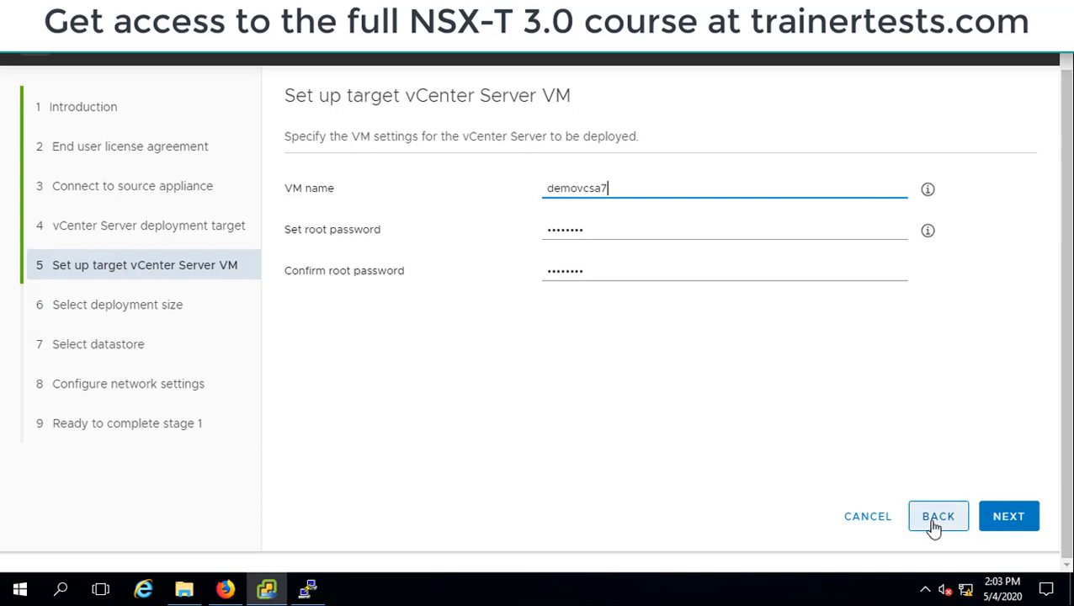
click(936, 522)
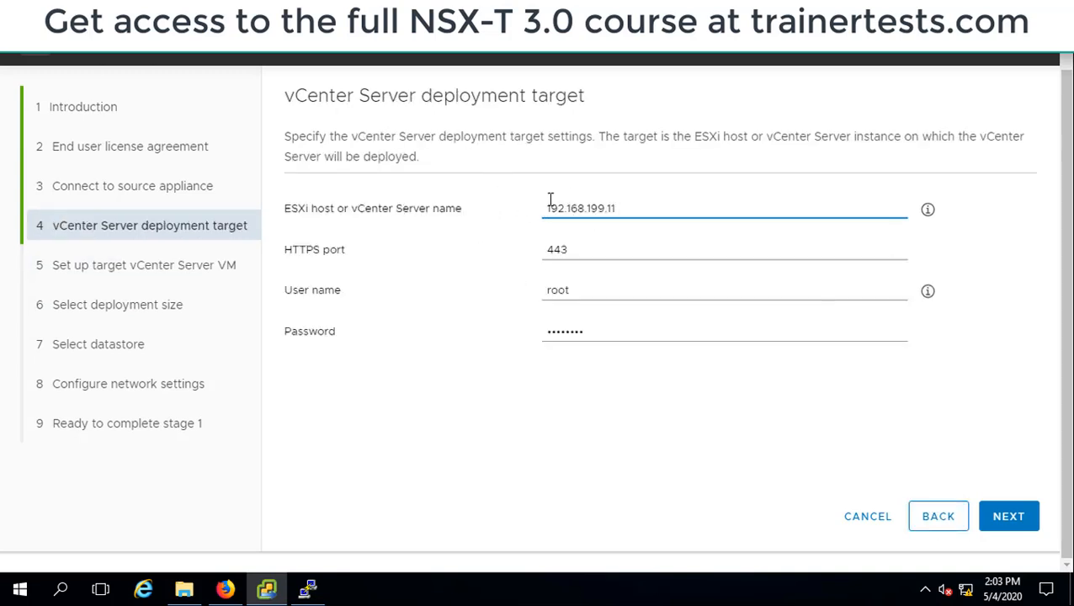
drag(548, 208, 610, 210)
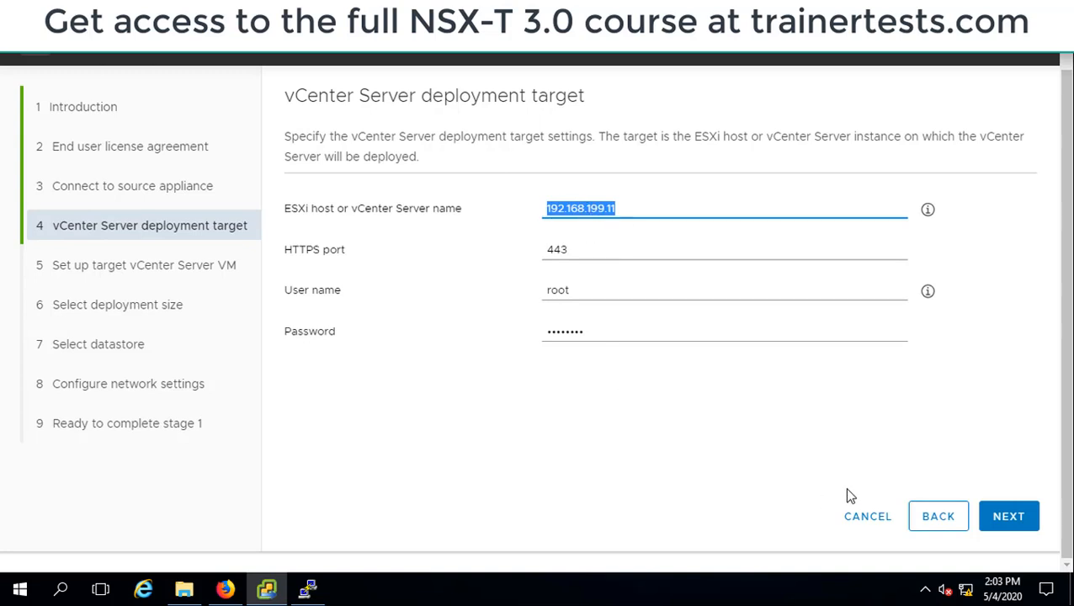
click(1000, 523)
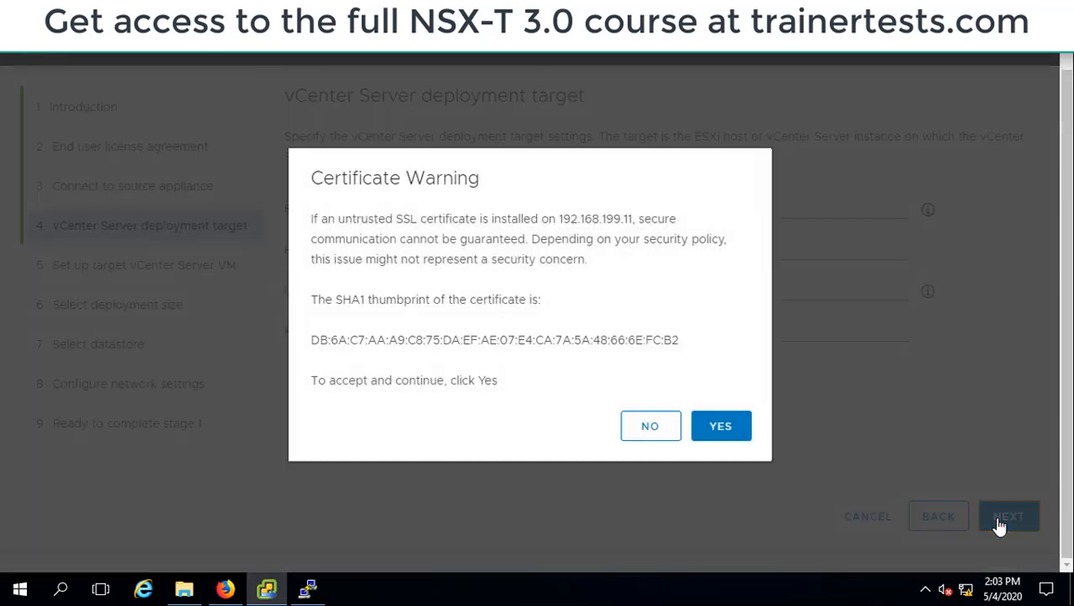
click(717, 430)
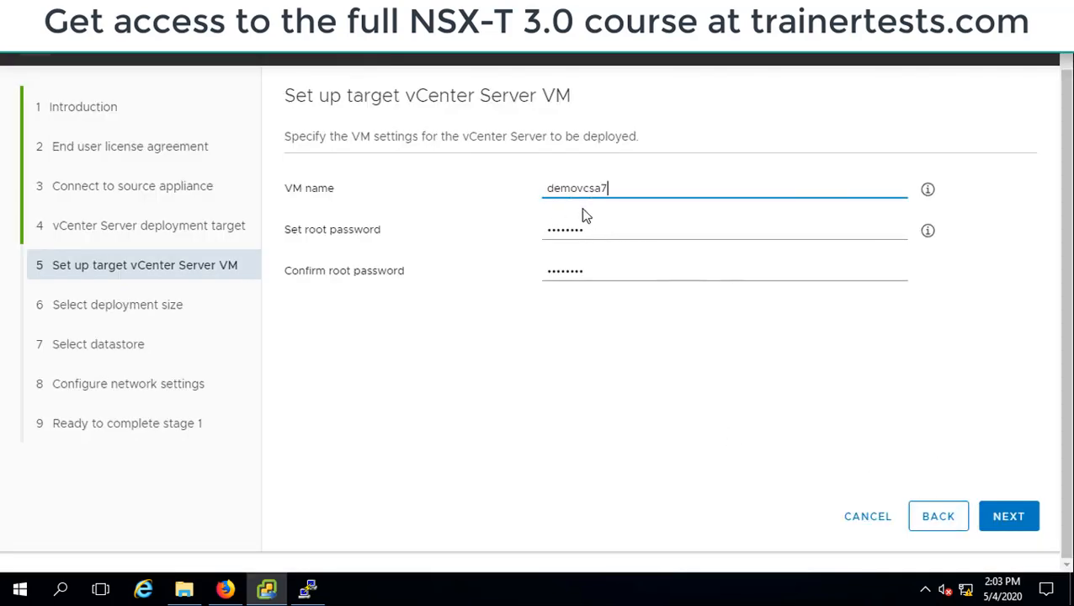
click(1016, 520)
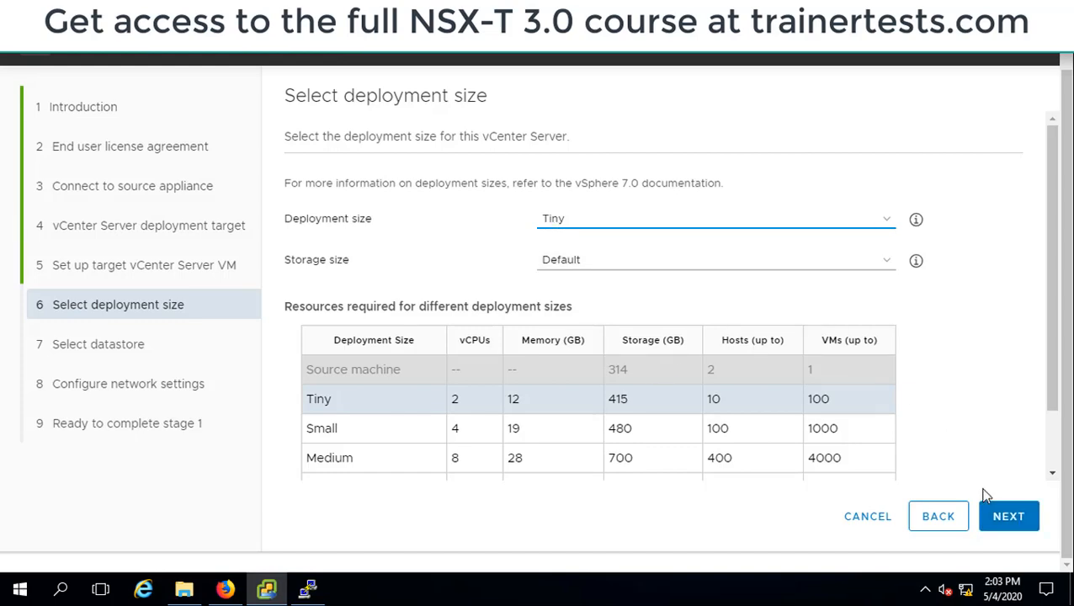
Submit the Tiny deployment size, keep the Host 1 Local datastore, enable Thin Disk Mode, and continue to the network settings
click(1003, 511)
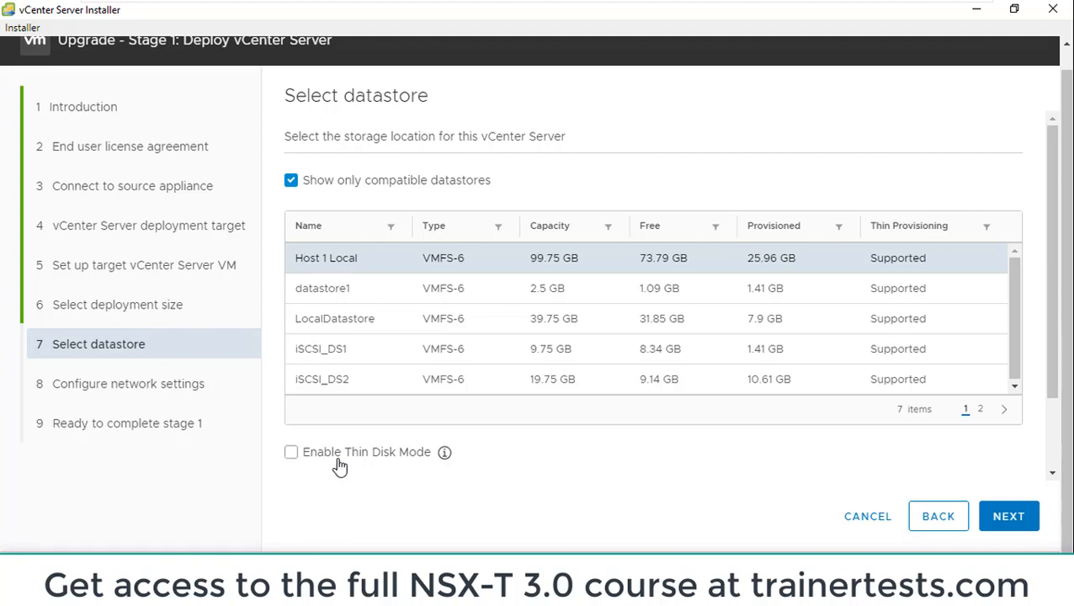
click(292, 455)
mouse_move(445, 463)
scroll(444, 465, down, 1)
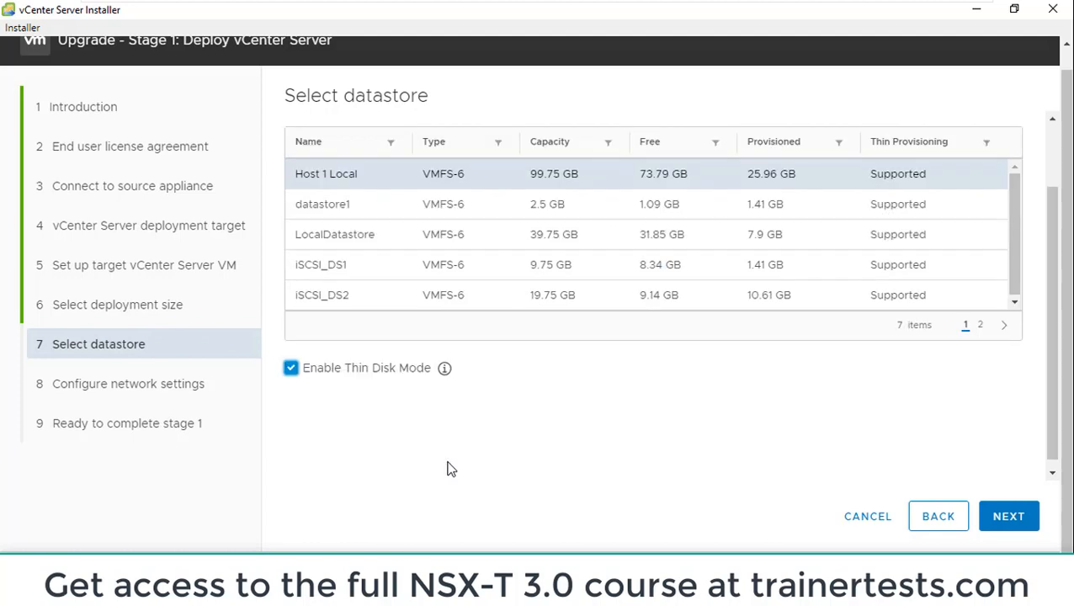
mouse_move(445, 371)
scroll(446, 373, down, 1)
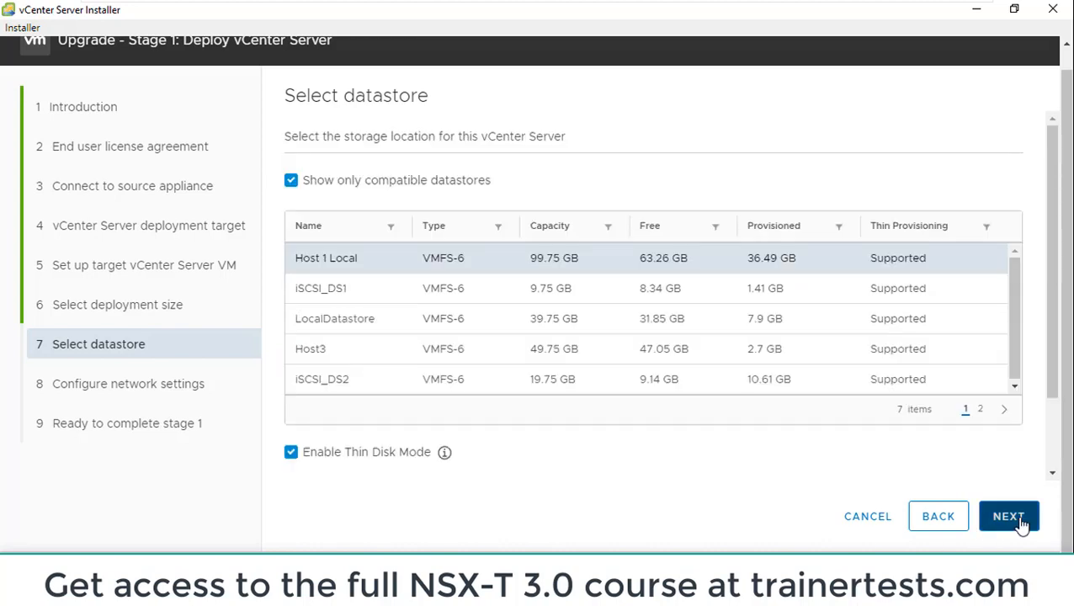
click(1018, 522)
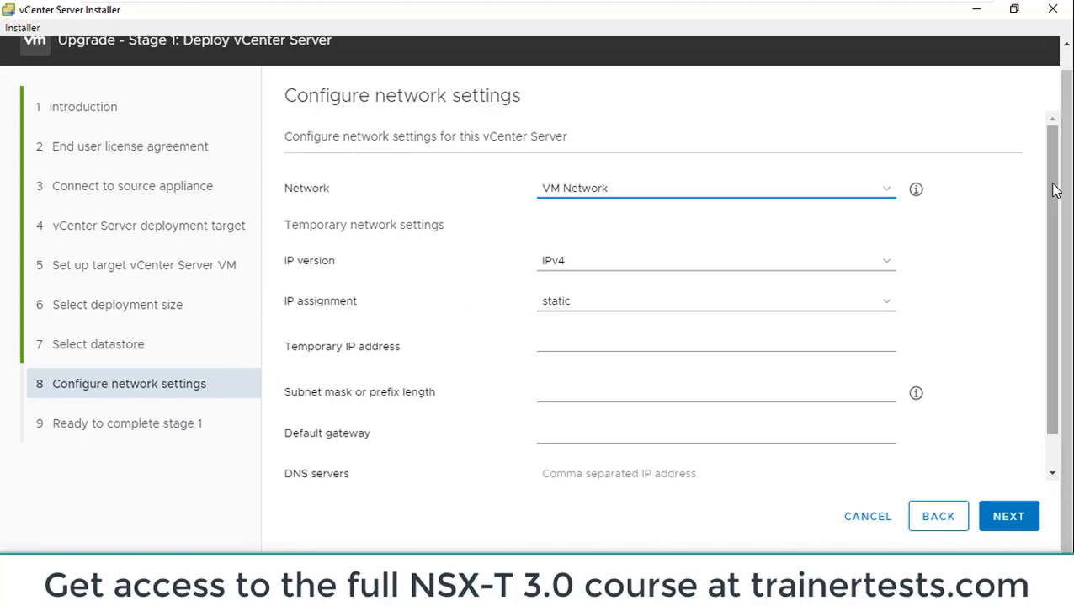
Keep VM Network with static IPv4, and set the temporary IP address to 192.168.199.226 and the subnet mask to 255.255.255.0
mouse_move(1054, 187)
mouse_down()
mouse_move(1054, 202)
mouse_move(1052, 184)
mouse_up()
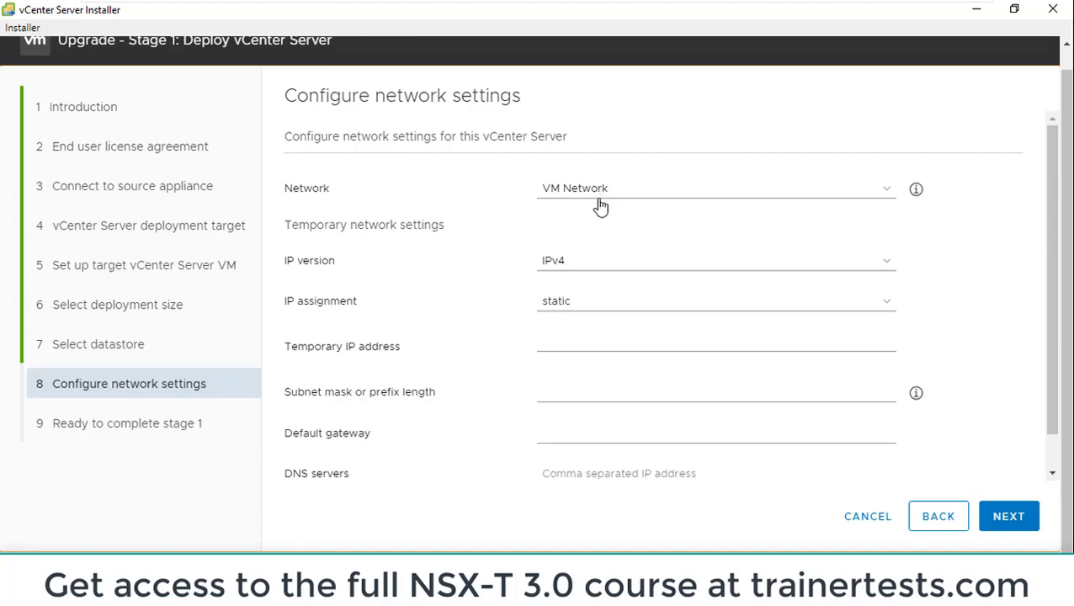
click(554, 342)
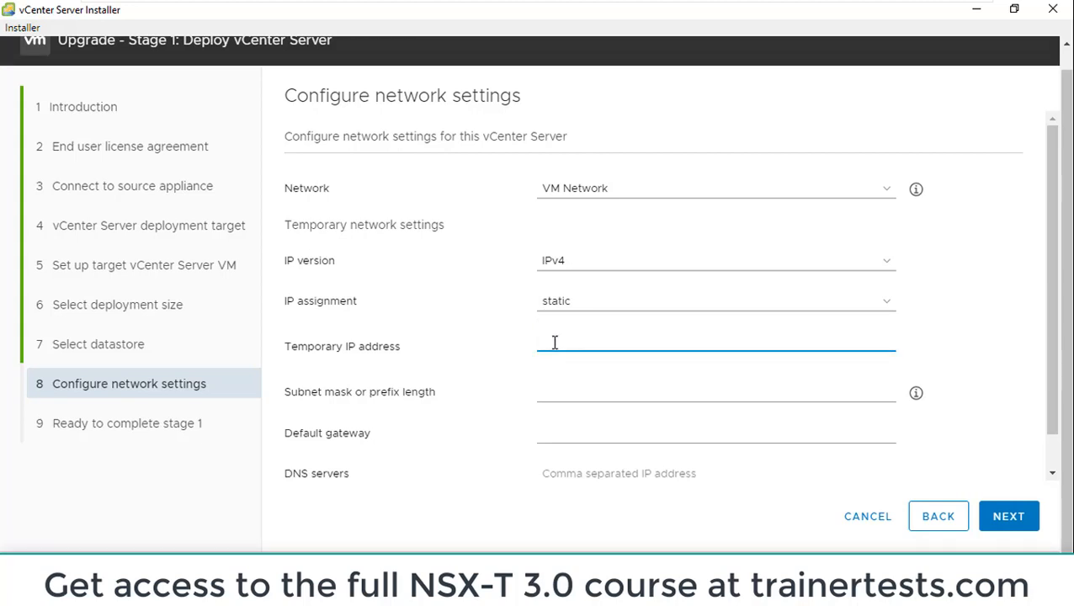
text(192.168.199.226)
click(594, 393)
text(255.255.255.0)
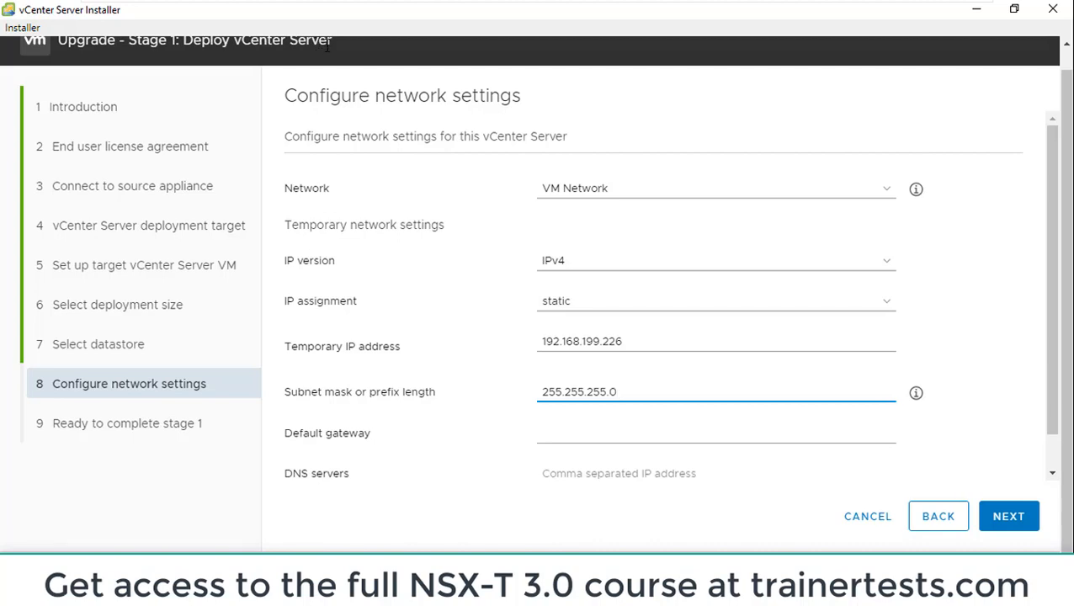
drag(620, 340, 535, 341)
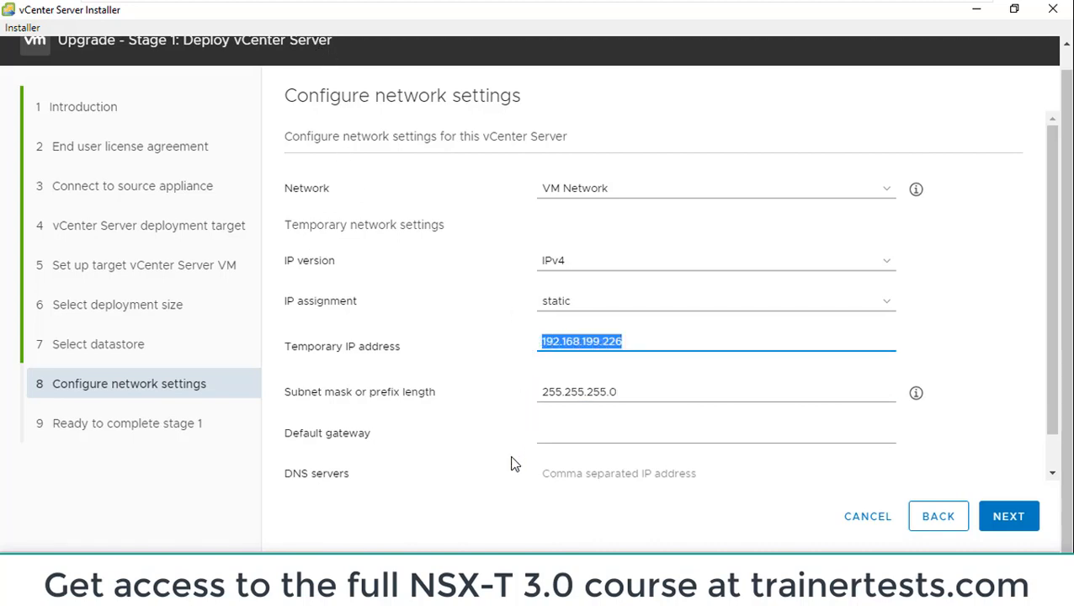
Enter 192.168.199.4 as the default gateway and move that address into the DNS servers setting instead
click(570, 435)
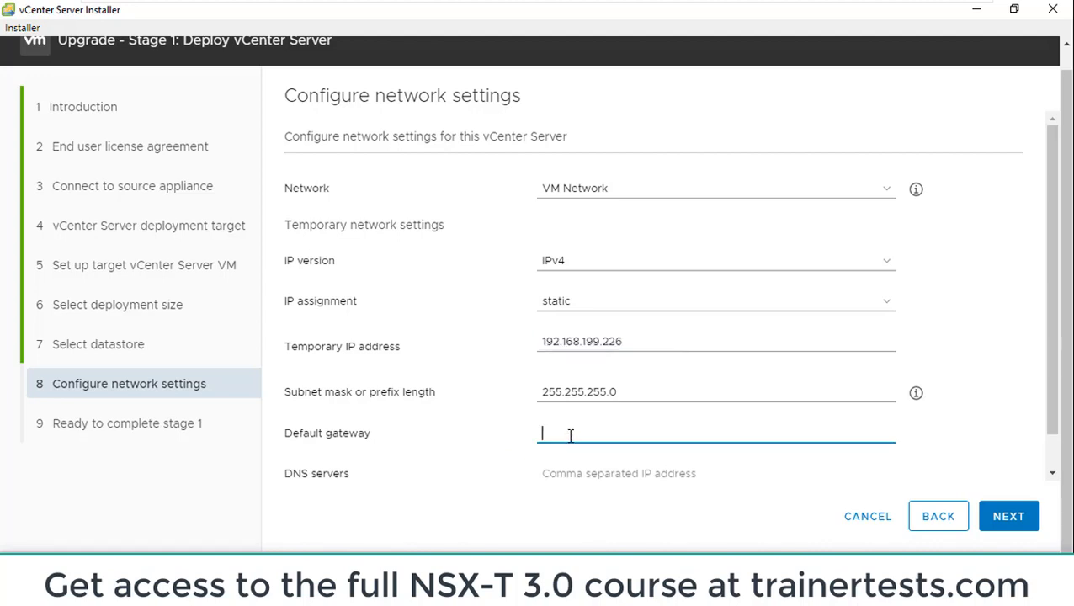
text(192.168.1)
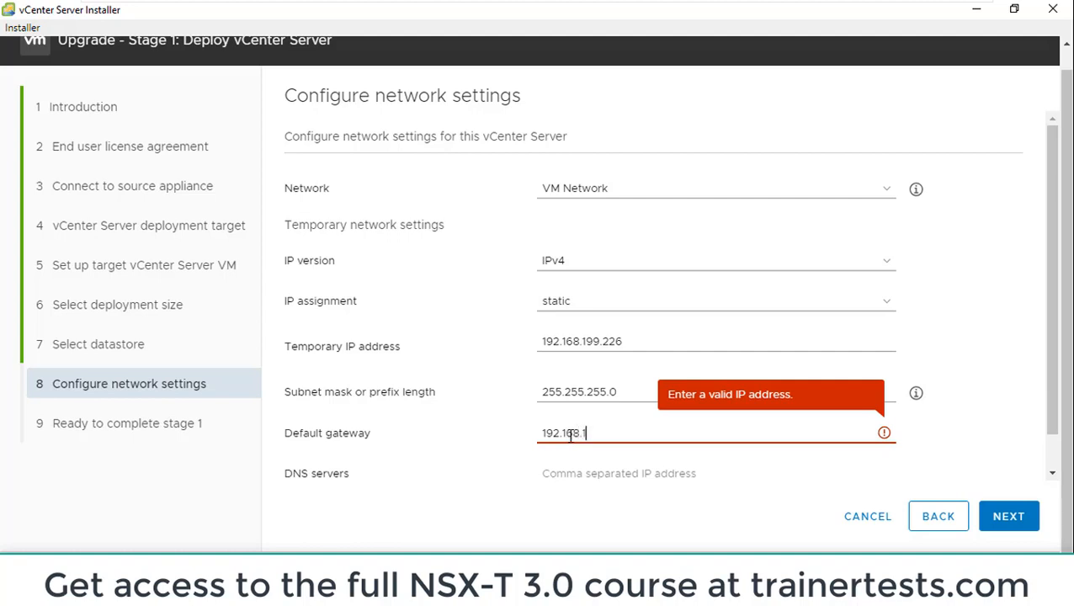
text(99.4)
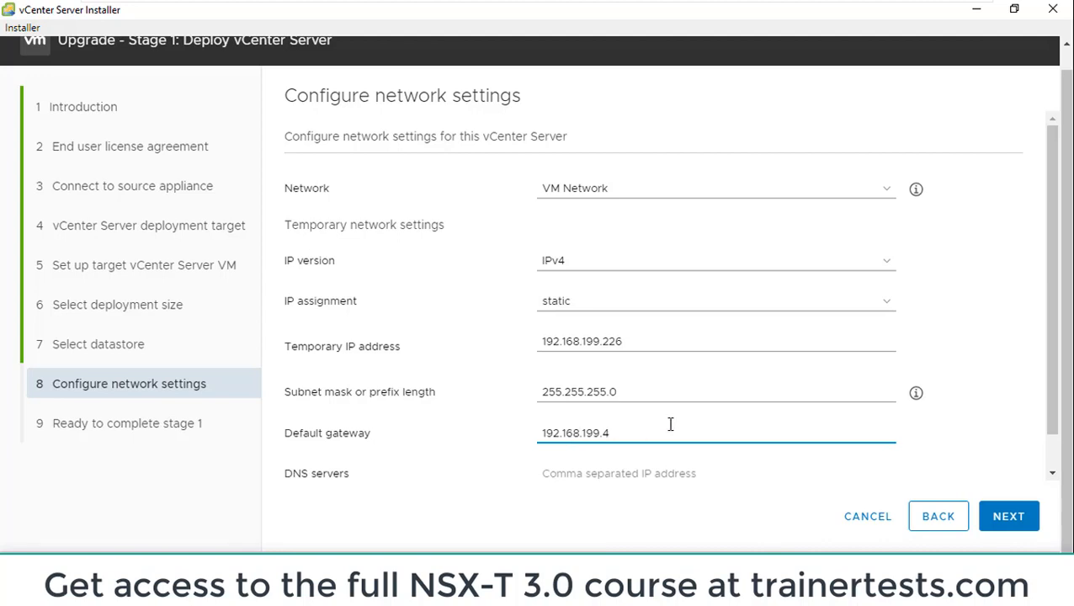
drag(1054, 288, 1060, 320)
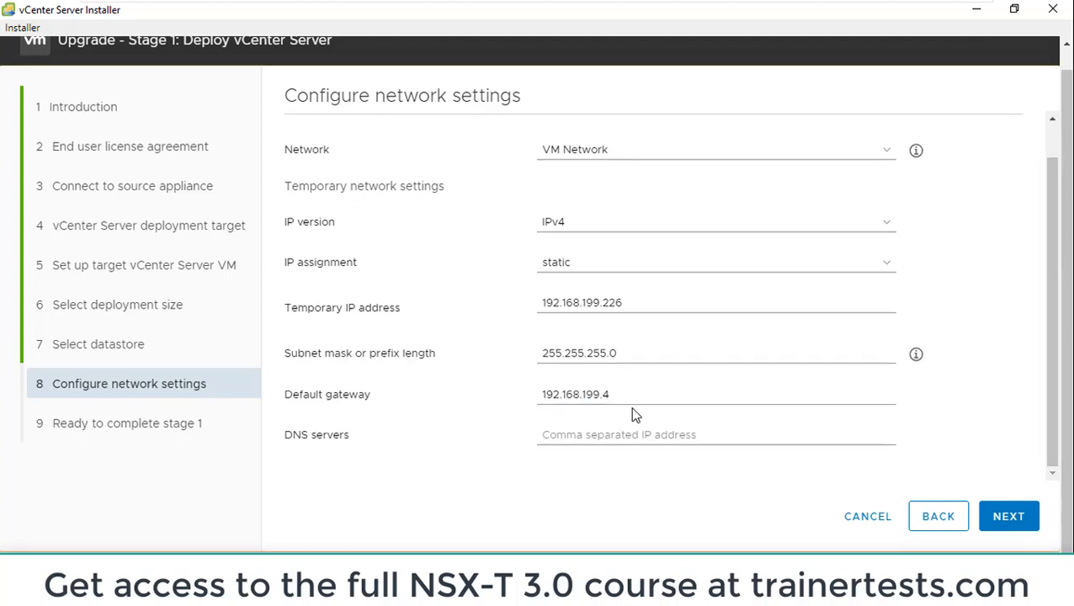
drag(612, 392, 489, 416)
key(ctrl+x)
key(Tab)
key(ctrl+v)
Set the default gateway to 192.168.199.2 and recheck the gateway and DNS server addresses
click(586, 390)
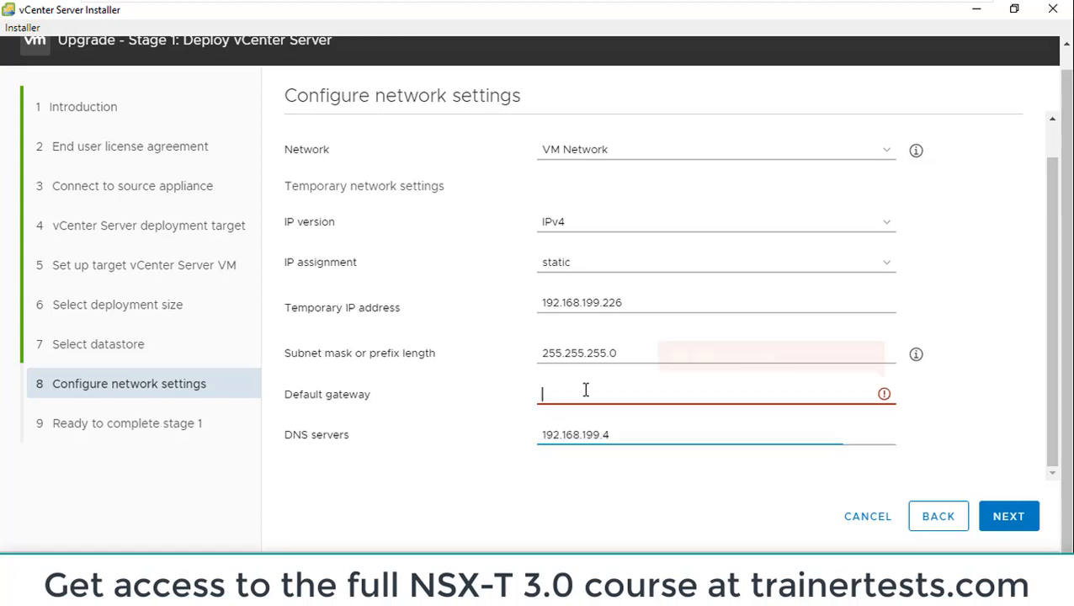
text(192)
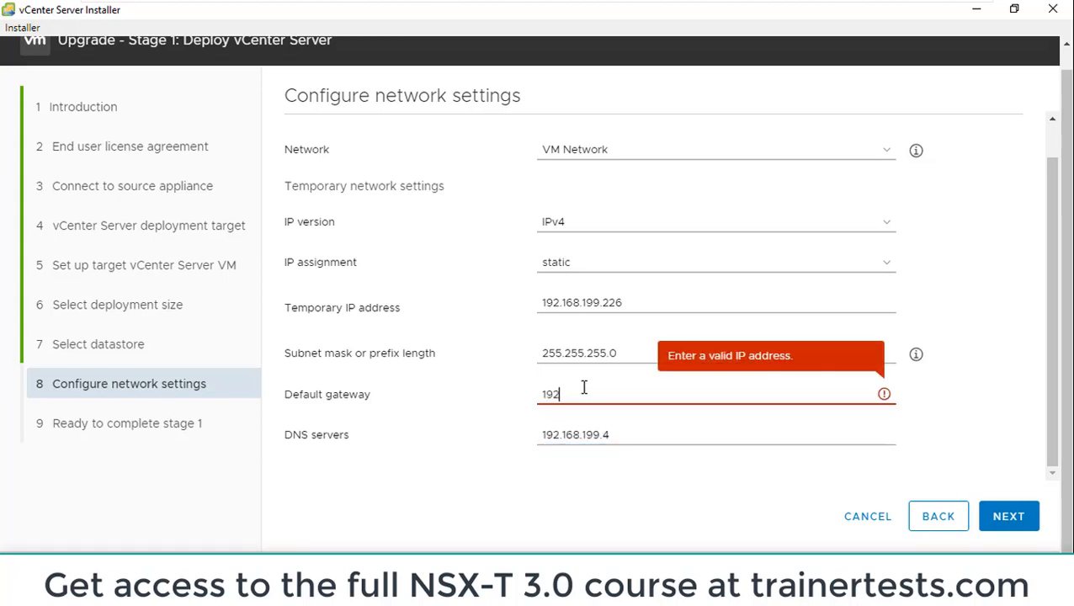
text(.168.199.2)
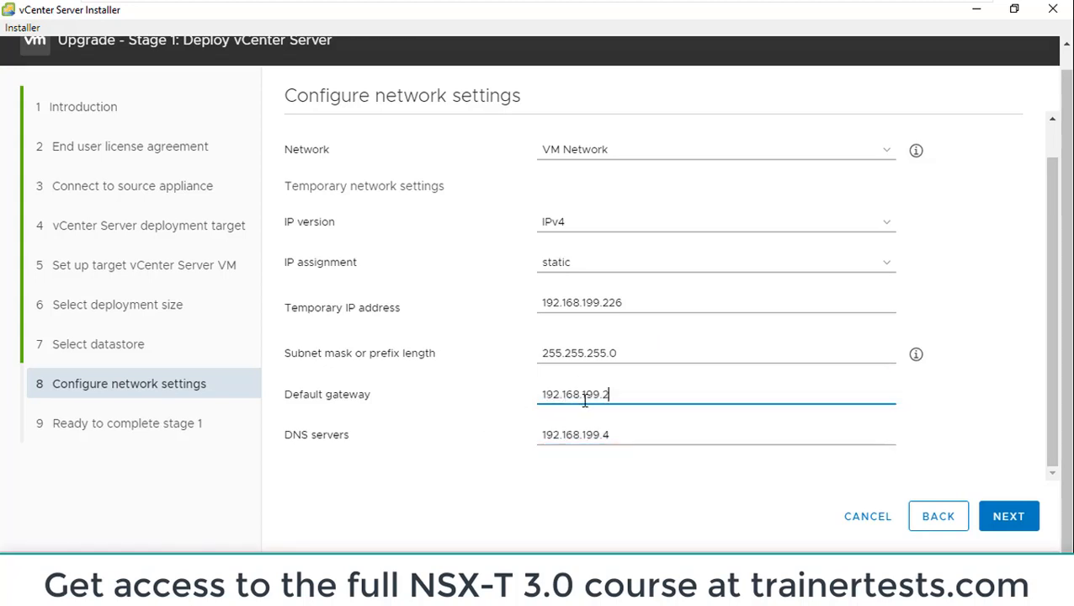
drag(629, 395, 517, 403)
drag(625, 437, 526, 441)
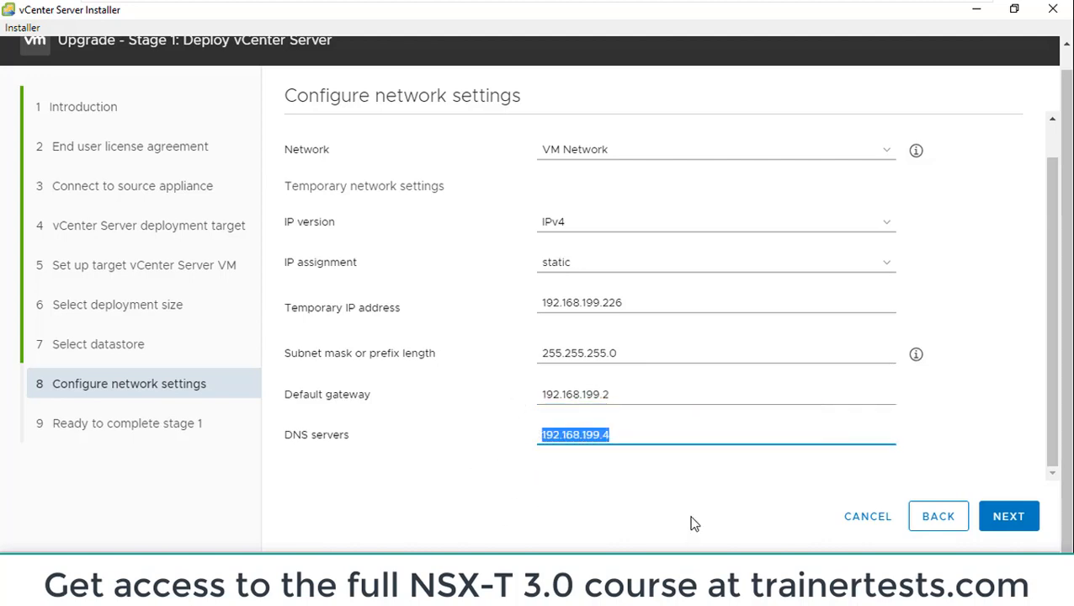
click(644, 515)
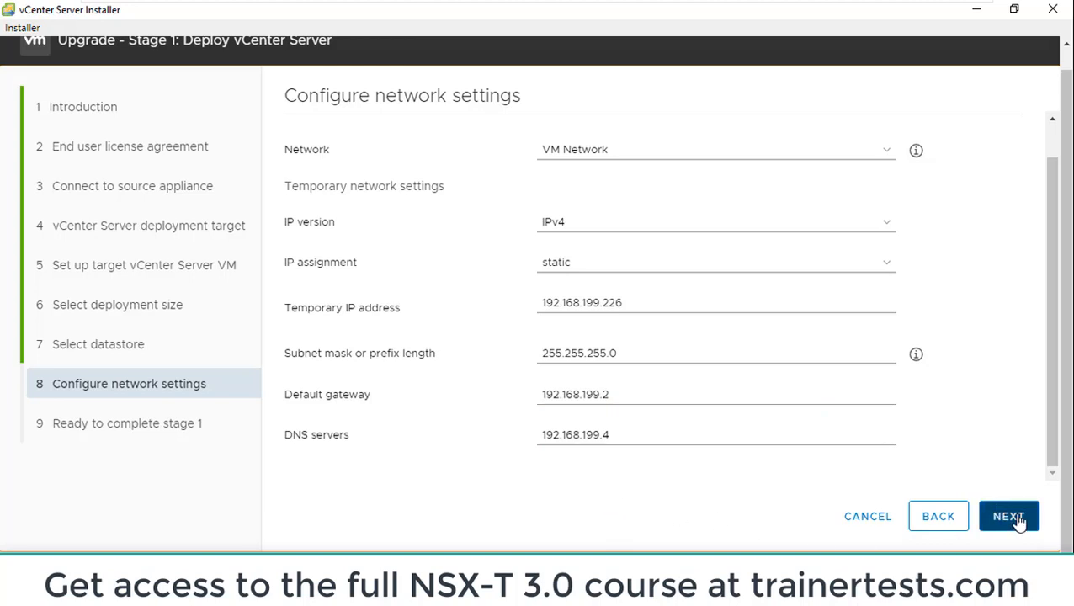
drag(614, 436, 525, 448)
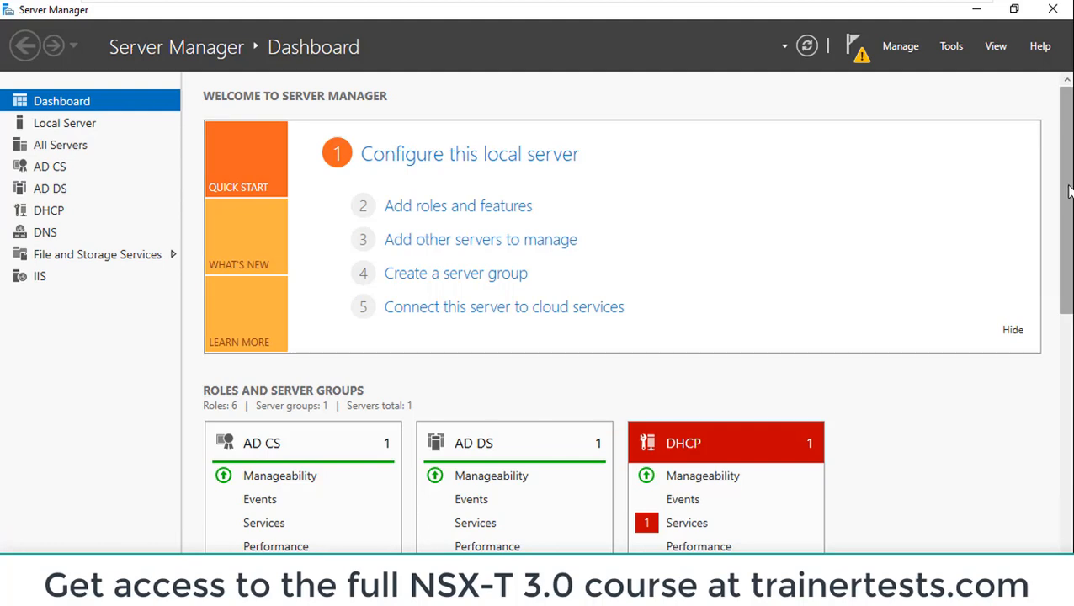
In Server Manager, open DNS Manager for the DC server and display the lab.local forward lookup zone
drag(1067, 192, 1068, 400)
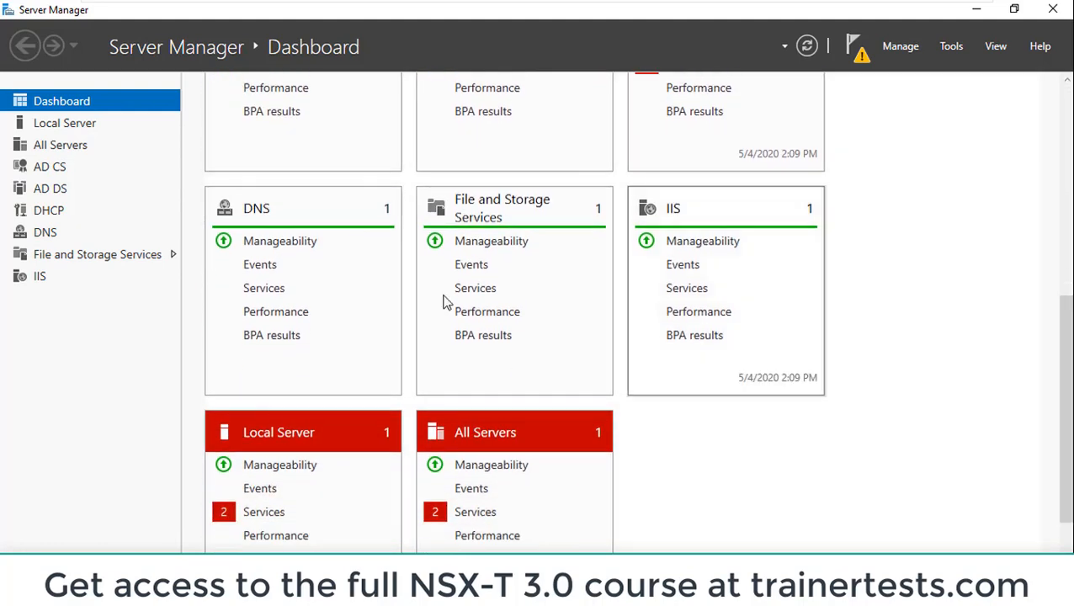
click(252, 210)
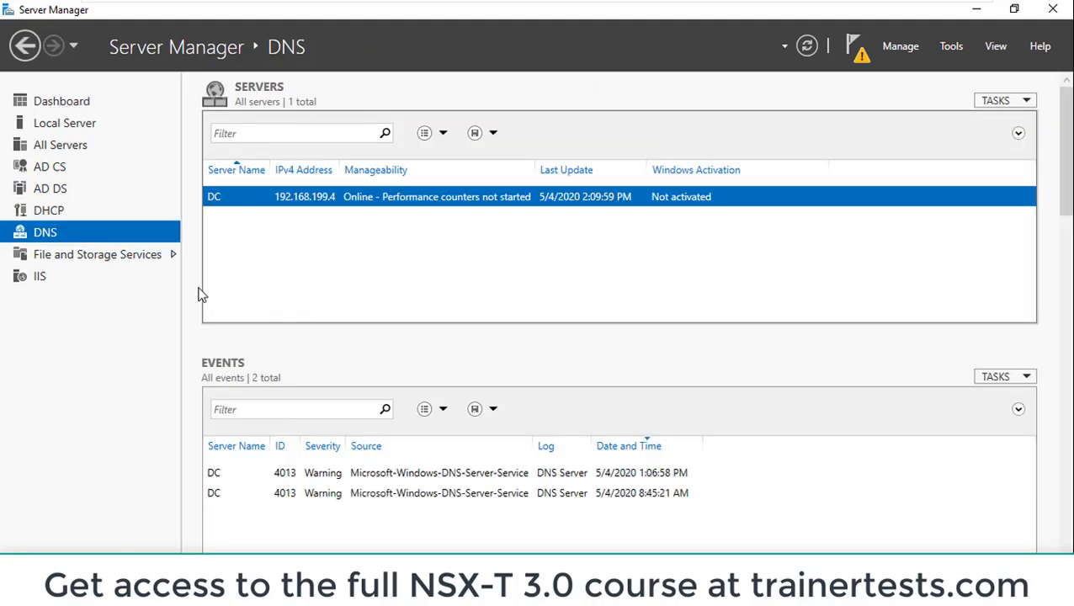
right_click(284, 203)
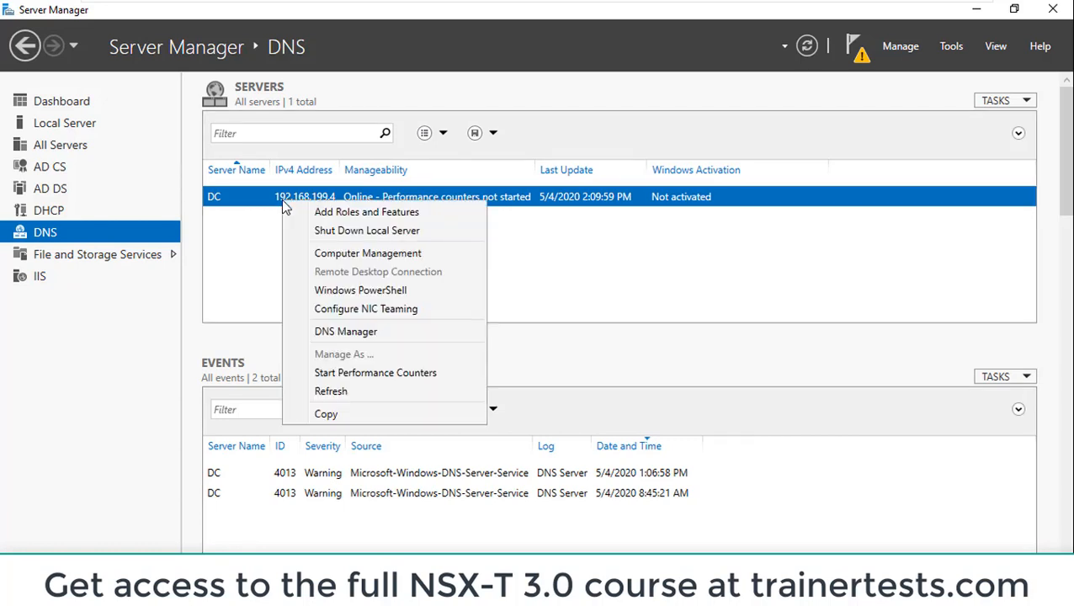
click(384, 330)
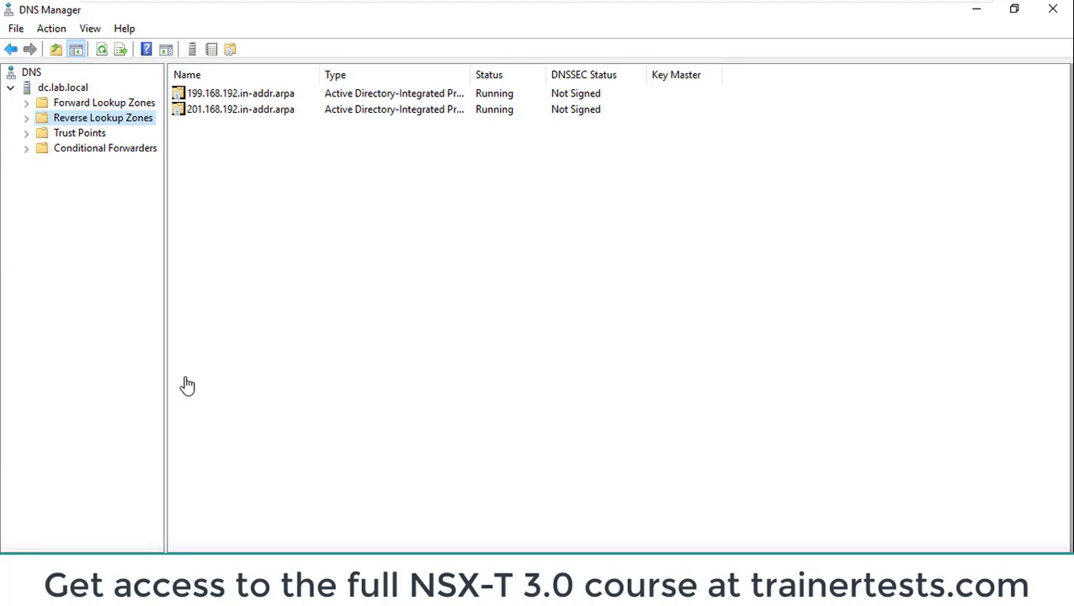
click(27, 104)
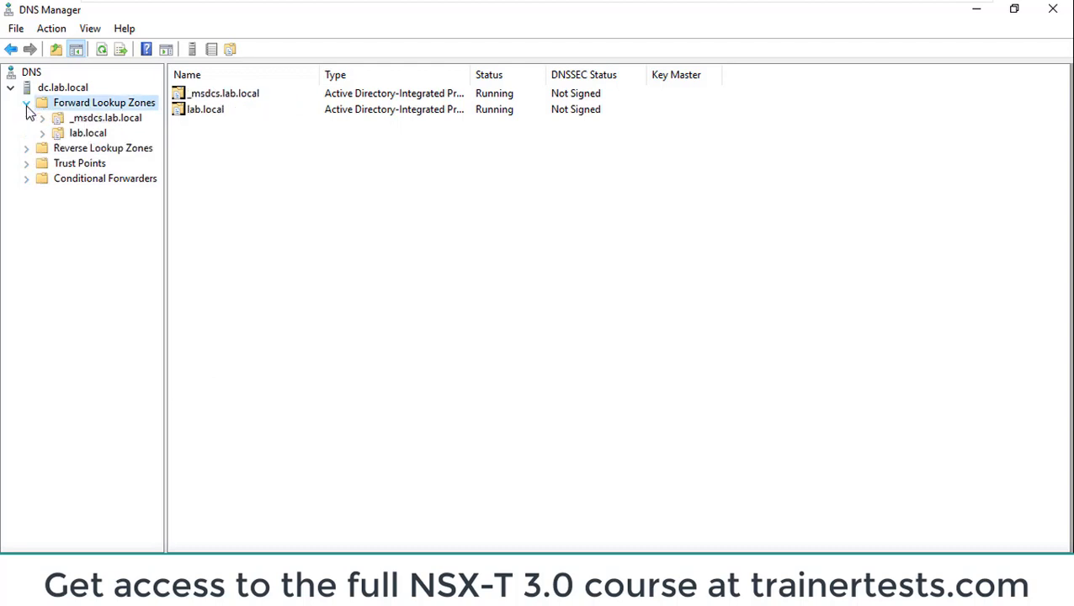
click(81, 133)
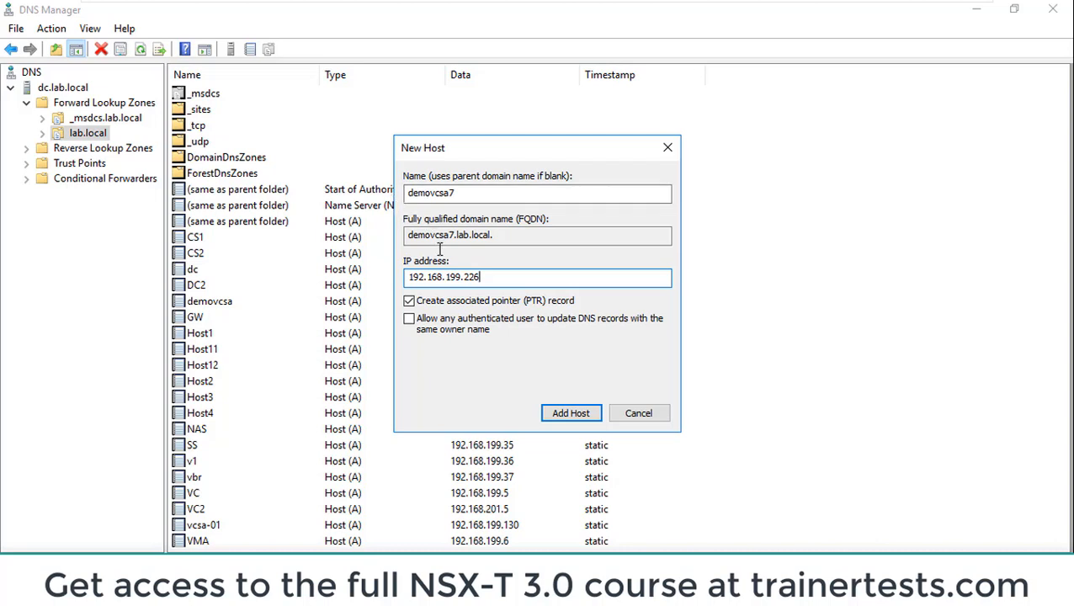
Add host record demovcsa7 with IP address 192.168.199.226 and an associated PTR record to lab.local, and locate it in the zone
double_click(503, 276)
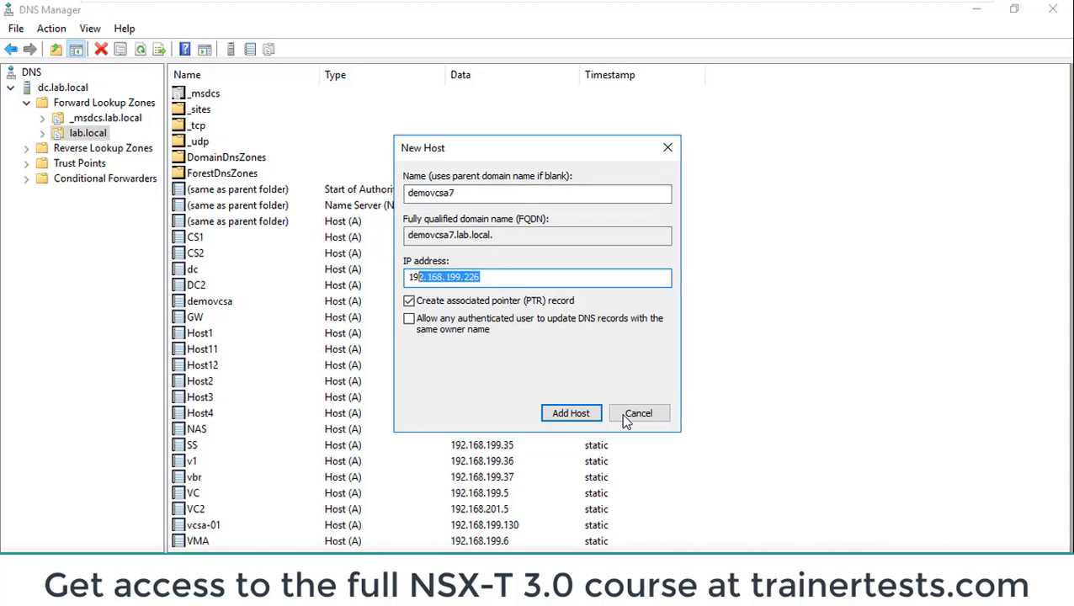
click(583, 415)
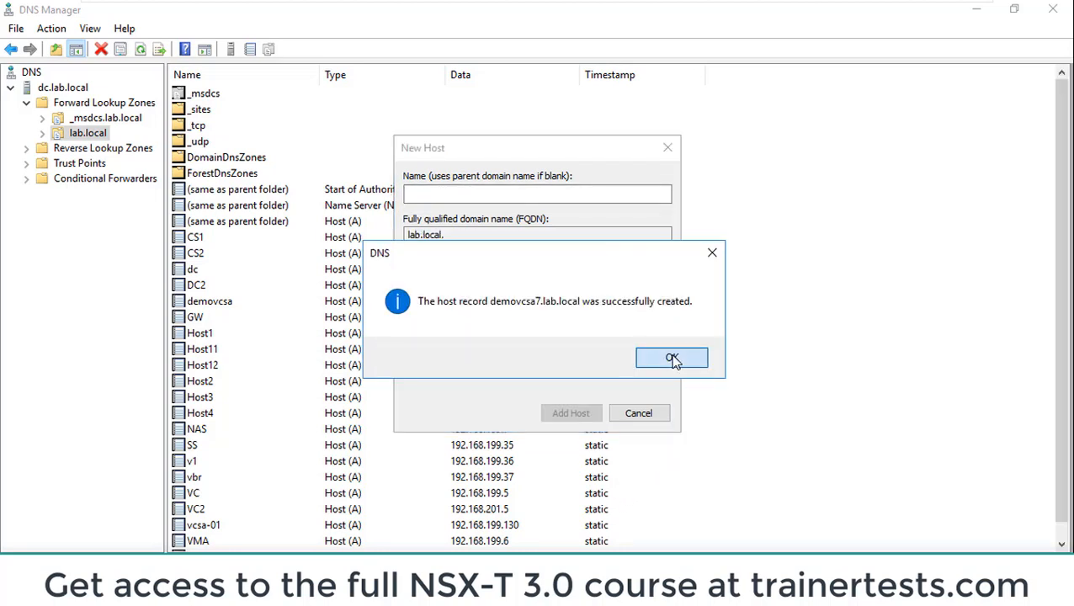
click(673, 360)
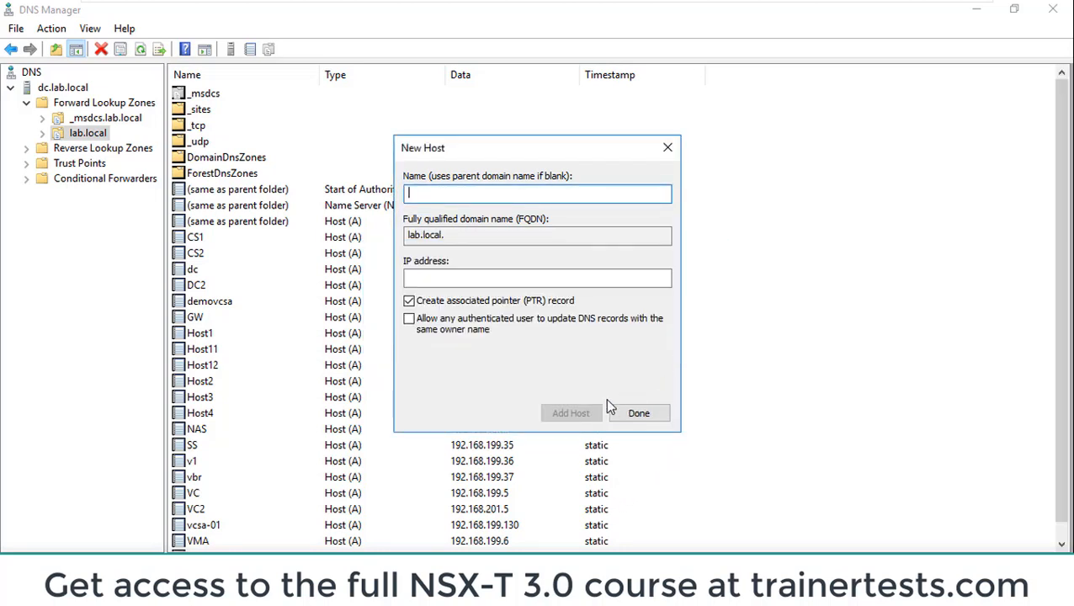
click(667, 148)
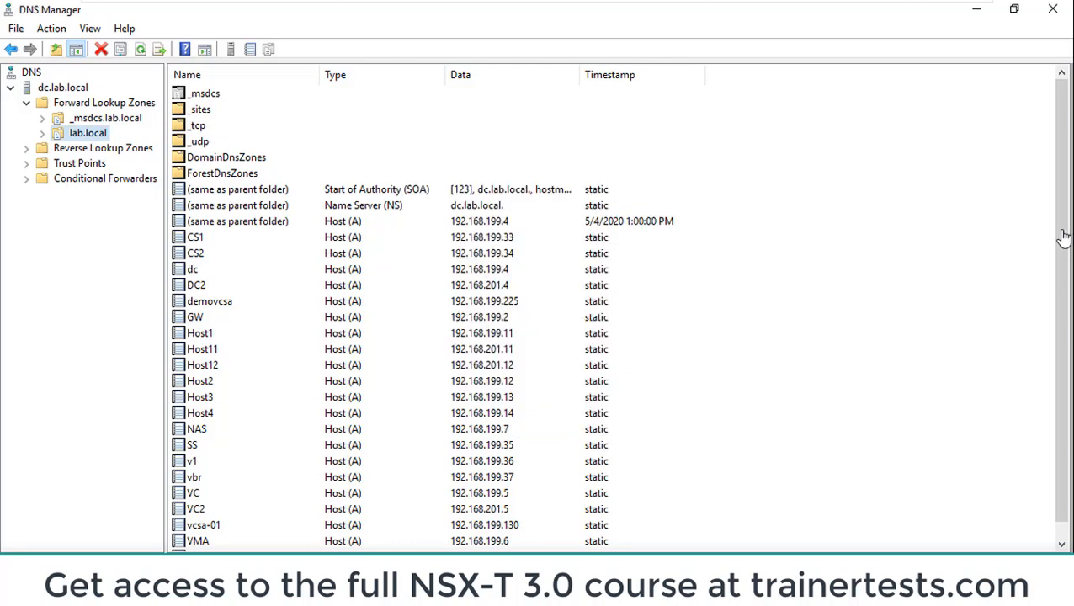
click(1062, 543)
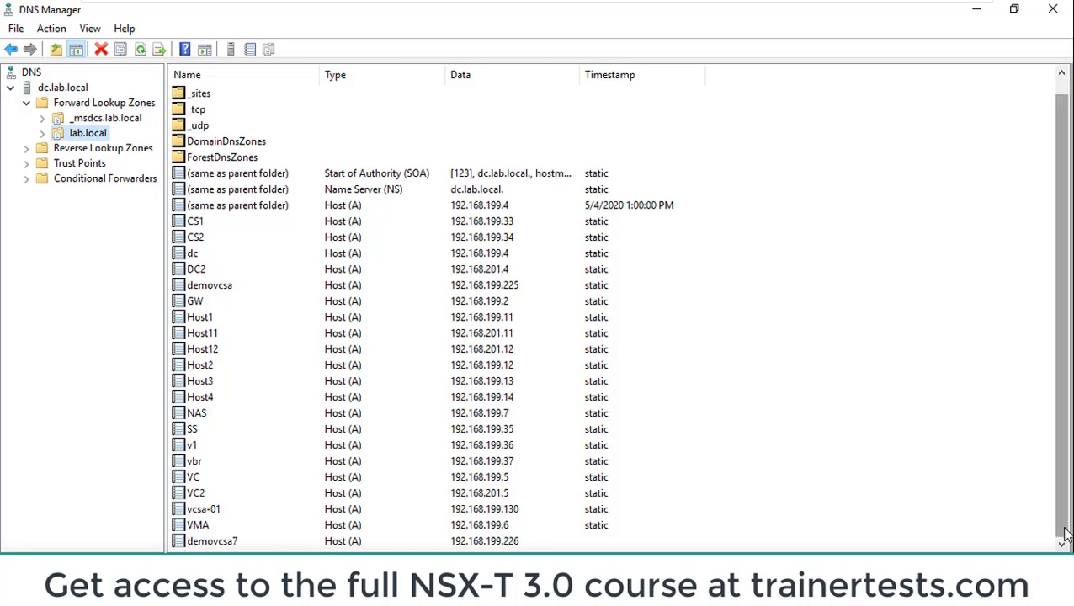
Switch to the vCenter Server Installer, review the deployment, datastore and network details for stage 1, and start the deployment
click(498, 542)
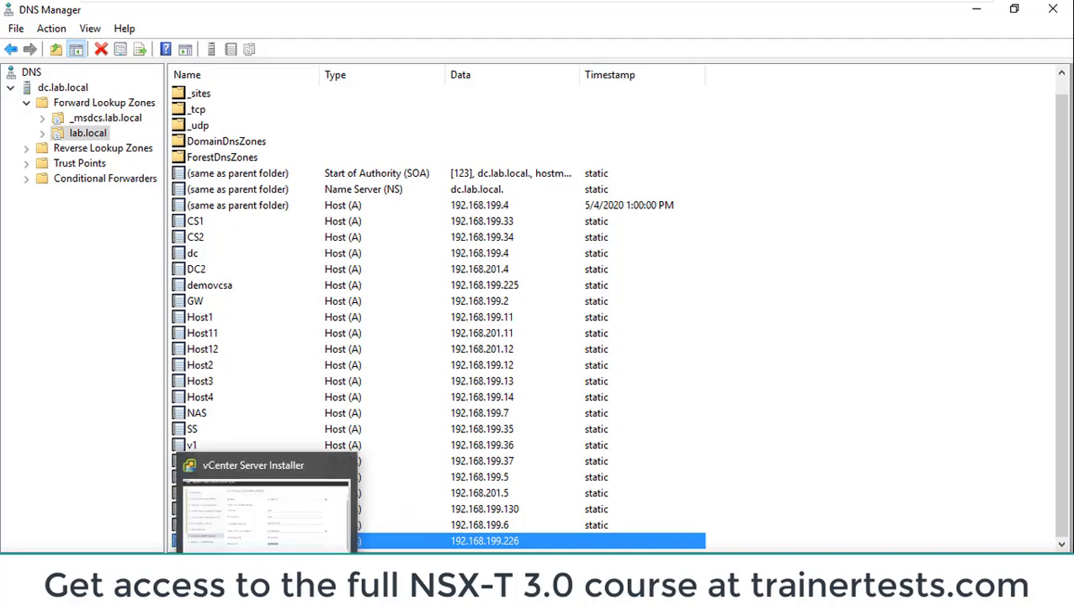
click(268, 580)
click(1009, 517)
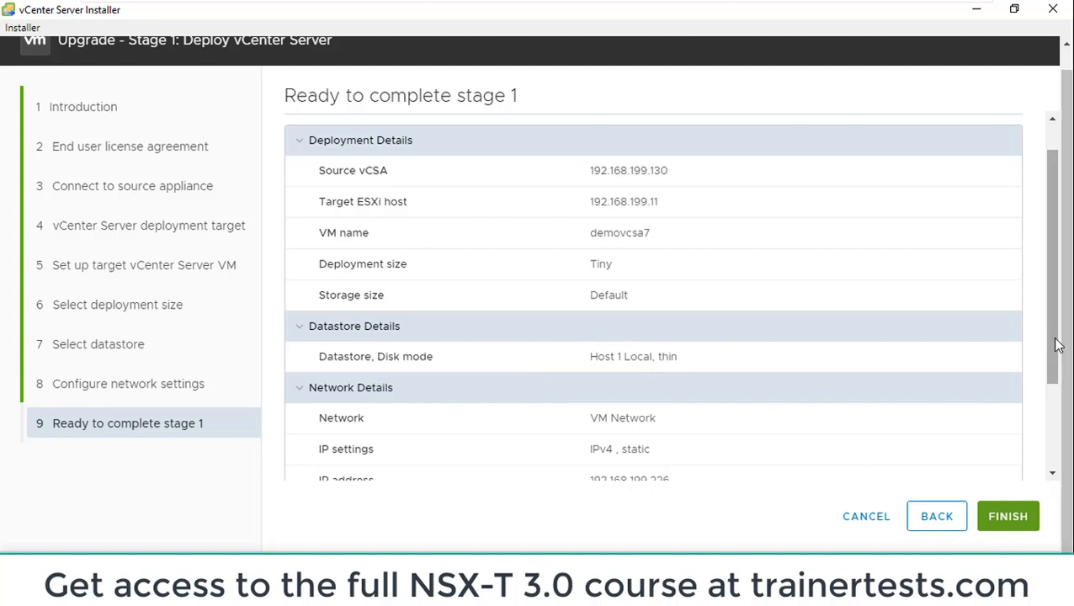
drag(1058, 345, 1055, 456)
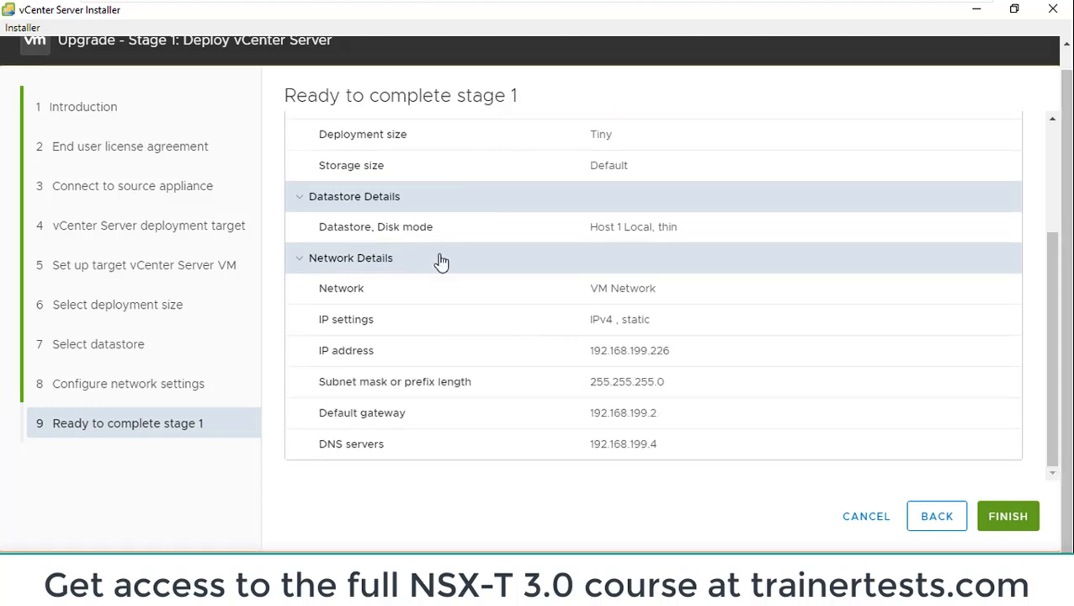
click(1002, 518)
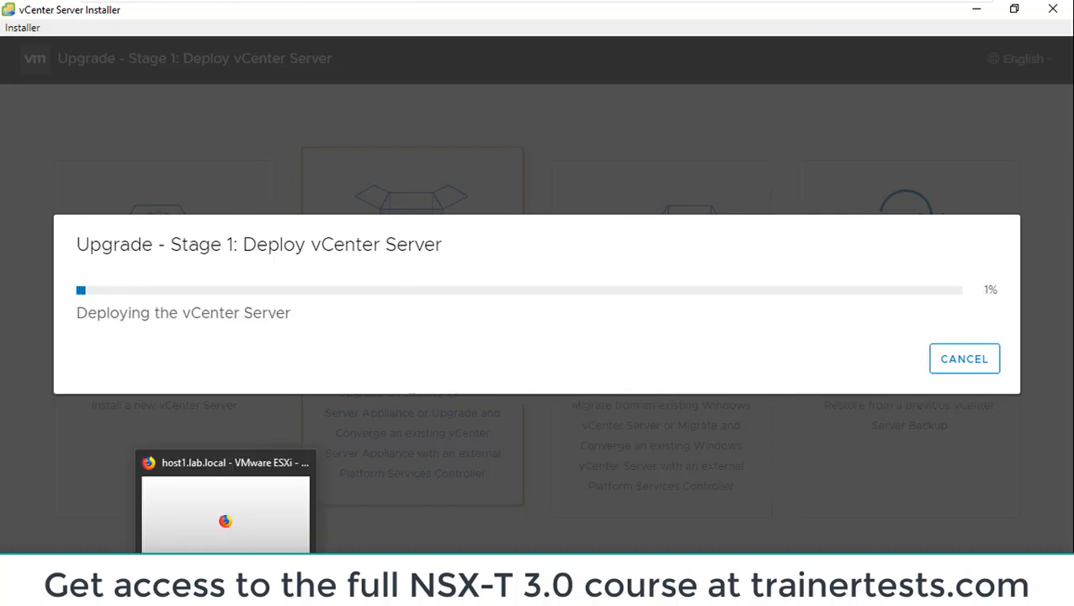
In the browser's ESXi host client at 192.168.199.11, display the recent tasks to check the demovcsa7 deployment
click(225, 592)
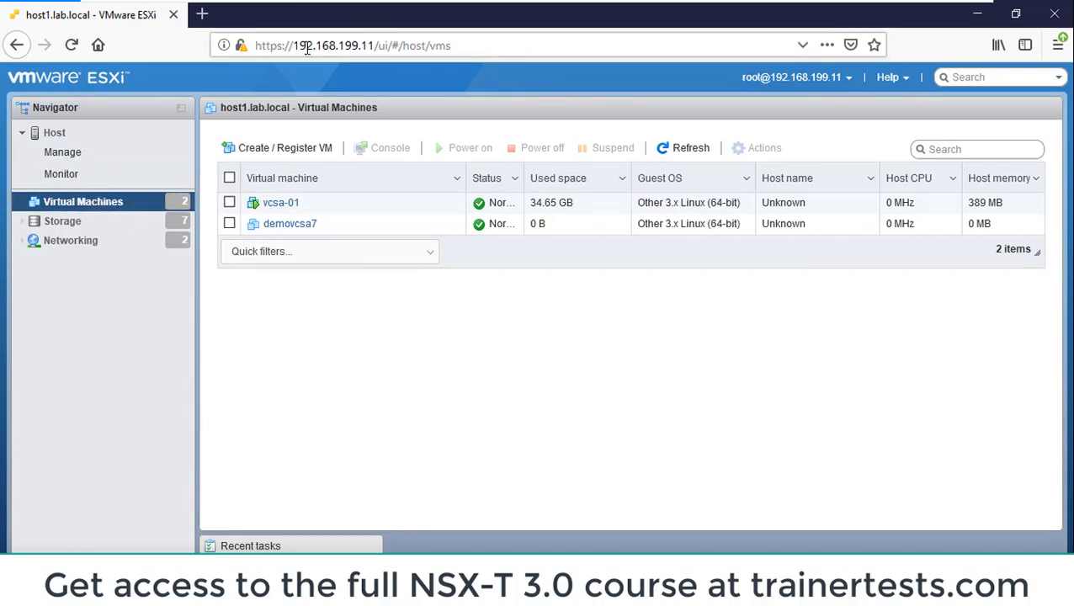
drag(294, 45, 375, 45)
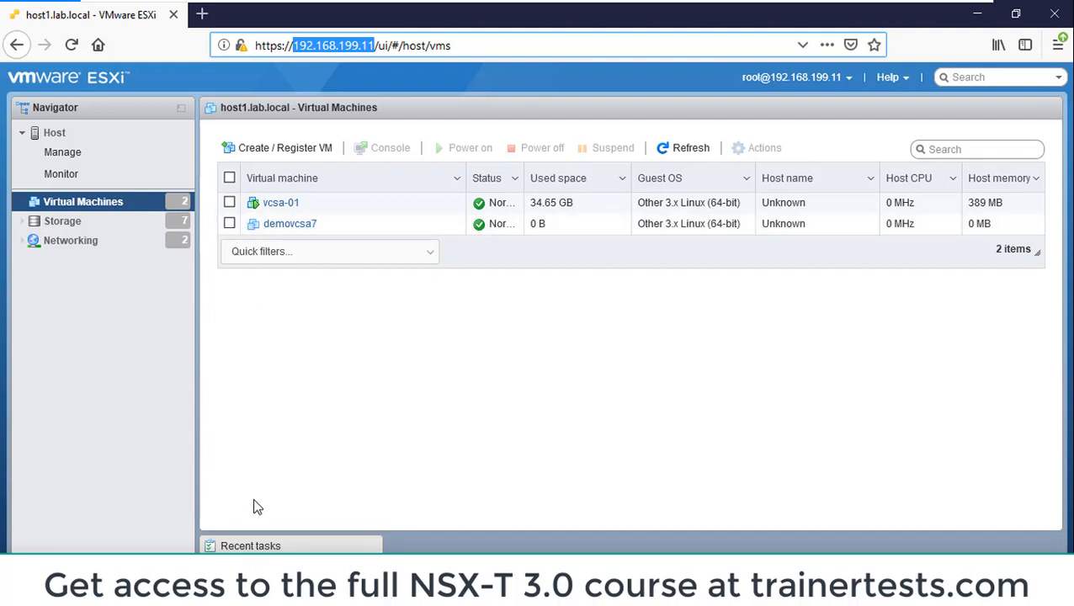
click(267, 546)
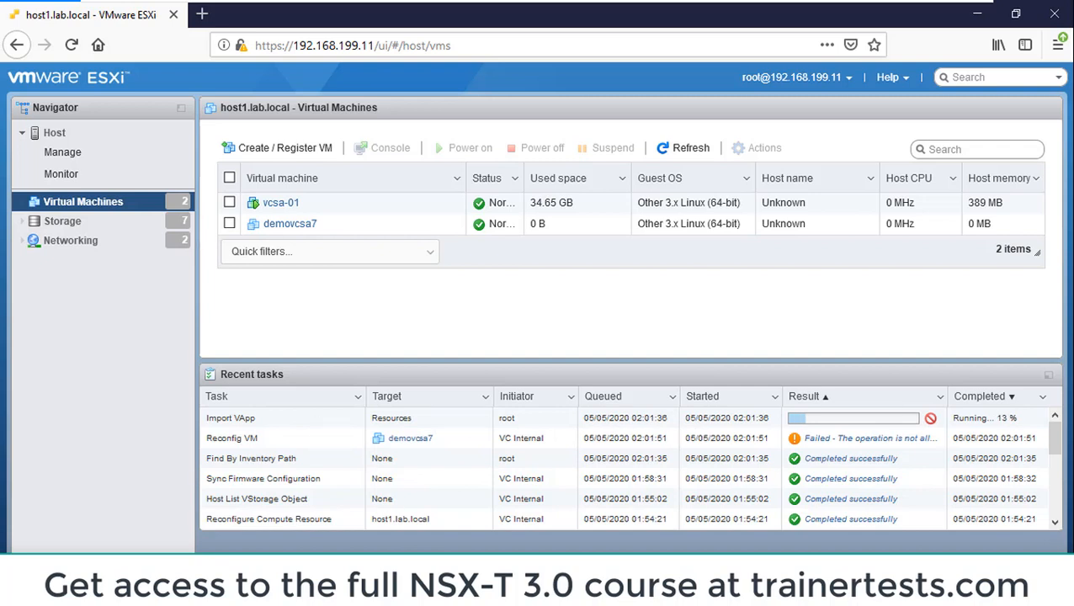
Switch back to the vCenter Server Installer, continue from the completed deployment to stage 2, and proceed past its introduction
click(268, 570)
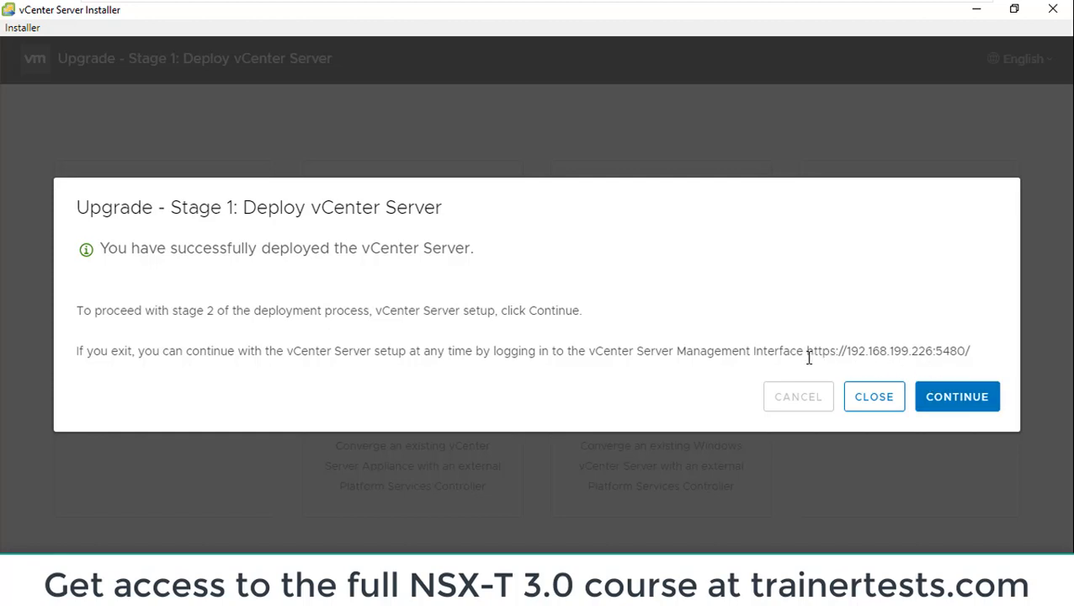
drag(807, 357, 975, 359)
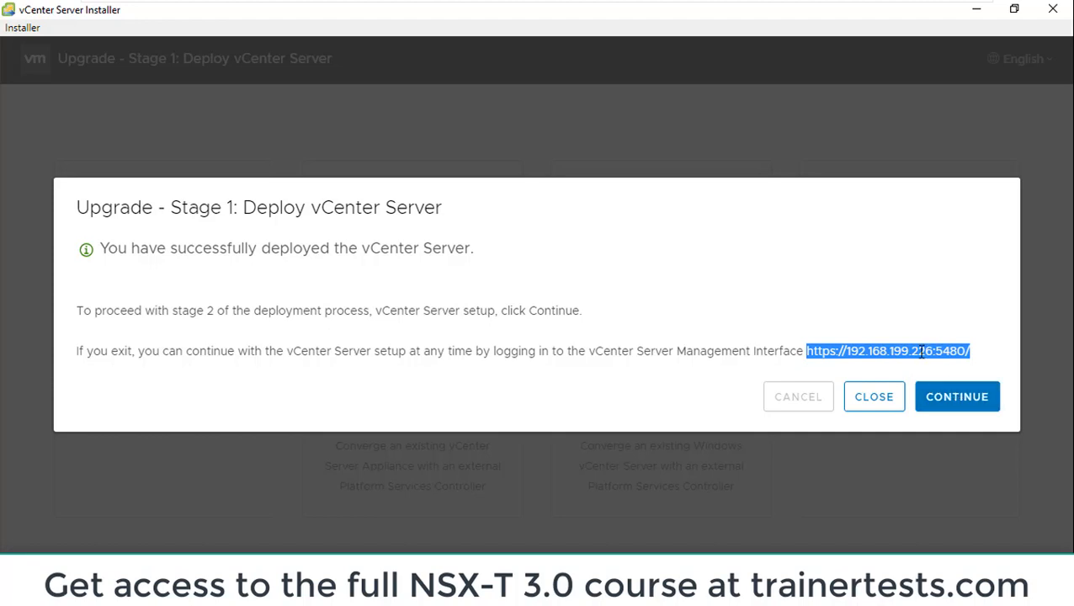
click(949, 407)
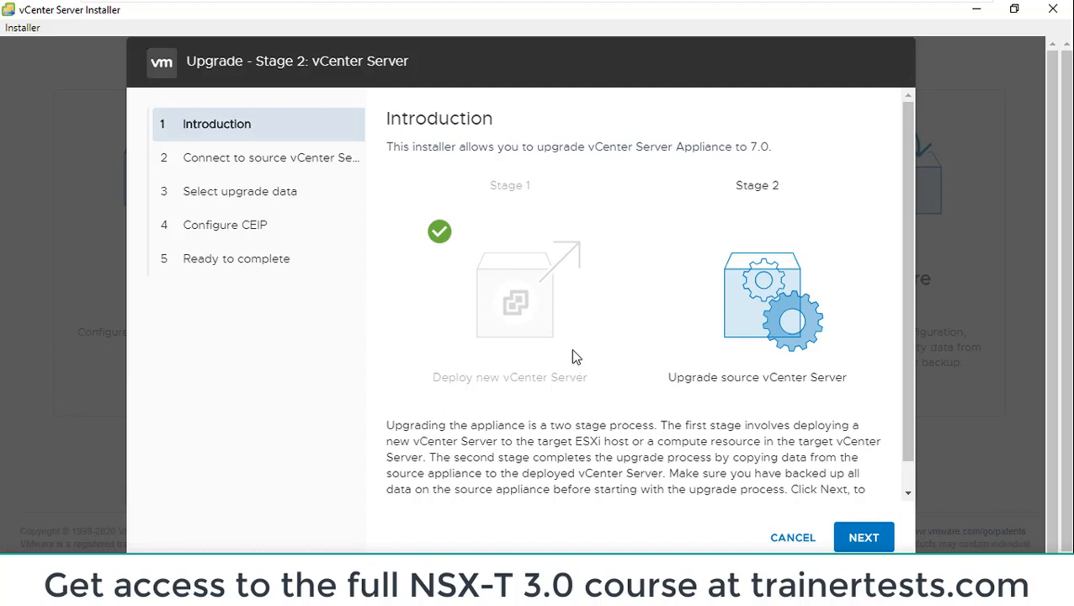
drag(673, 475, 732, 484)
click(677, 482)
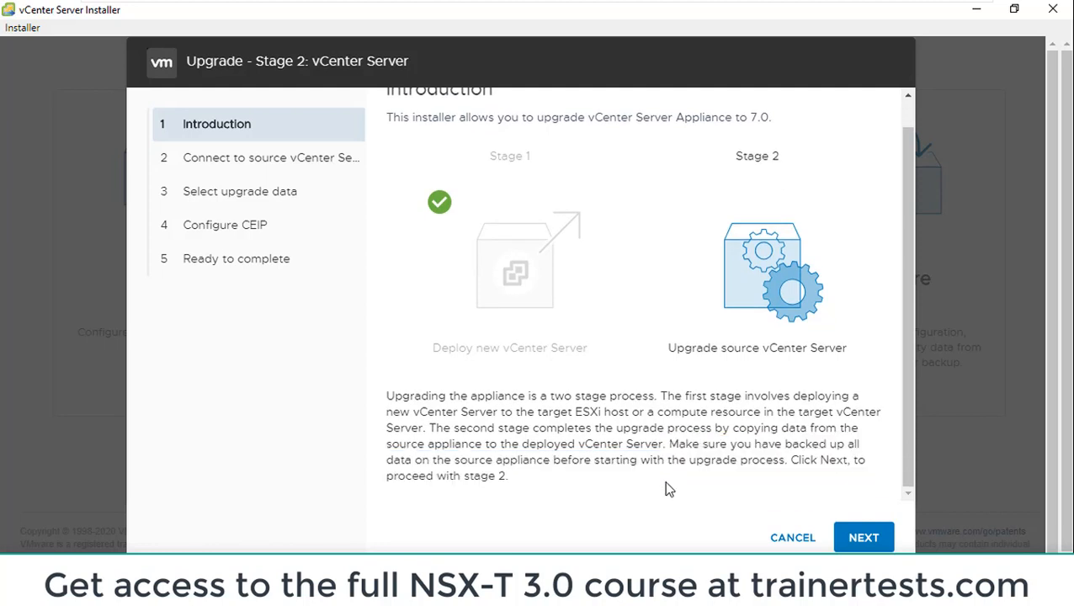
click(864, 543)
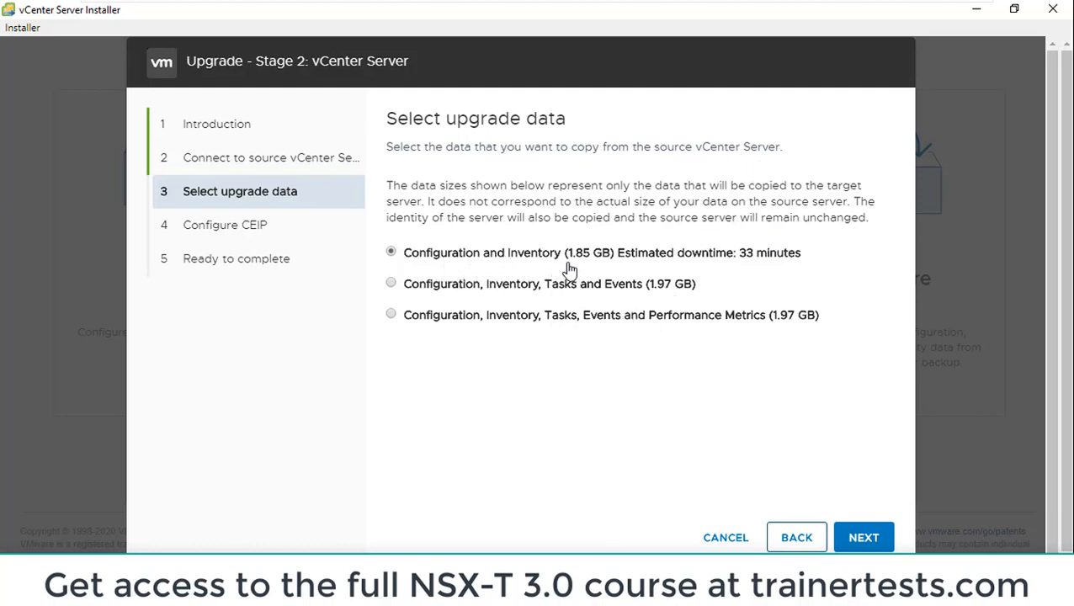
Choose Configuration, Inventory, Tasks, Events and Performance Metrics as the data to copy, and proceed without joining the CEIP
click(390, 285)
click(391, 317)
click(864, 540)
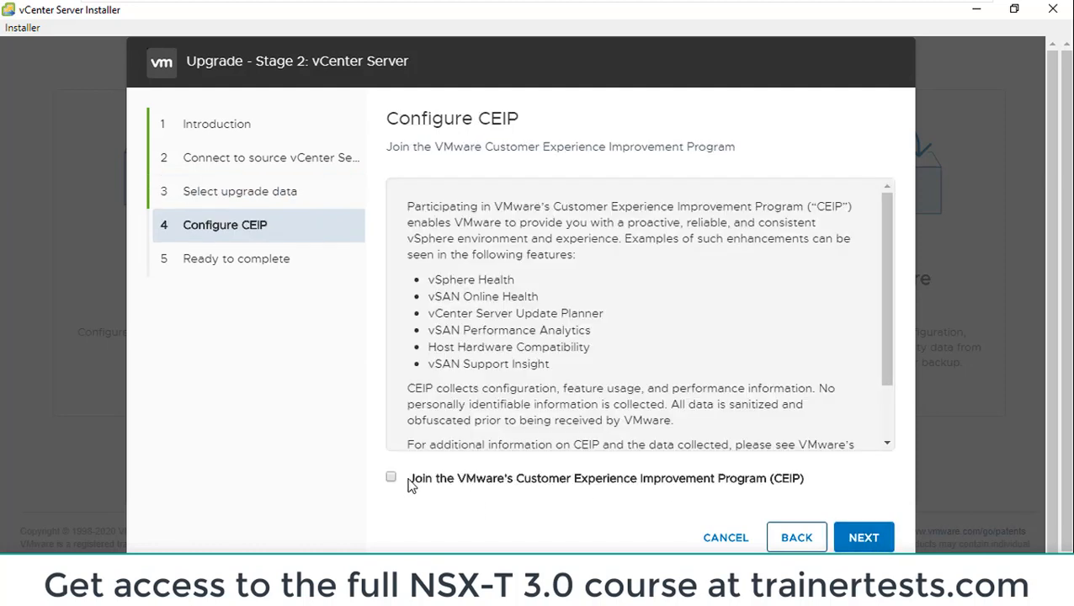
click(864, 539)
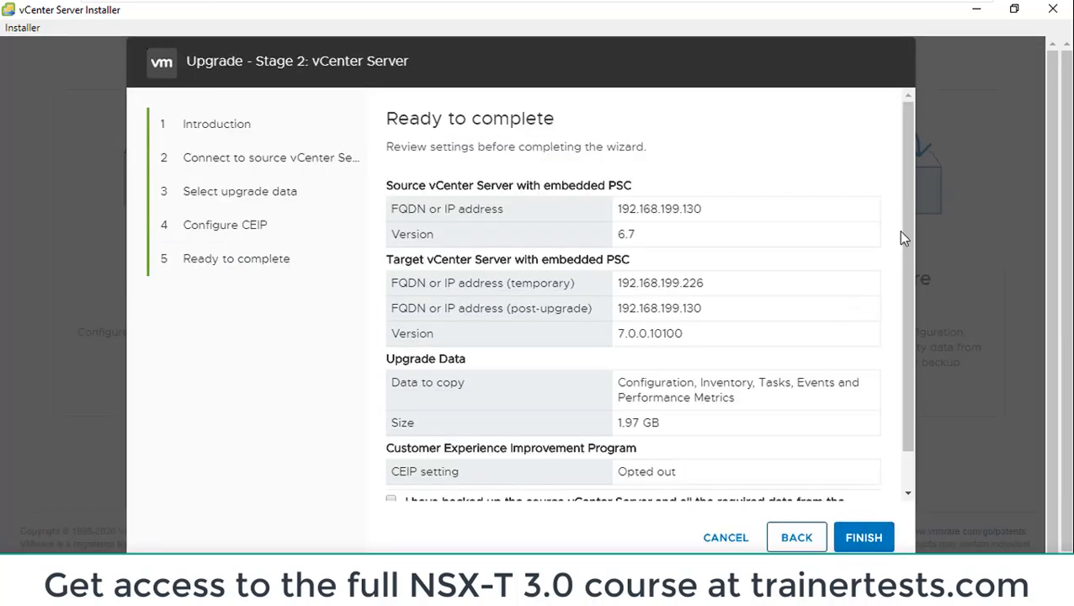
Confirm that the source vCenter Server and its data are backed up, and start the stage 2 upgrade, accepting the source shutdown
drag(905, 187, 907, 270)
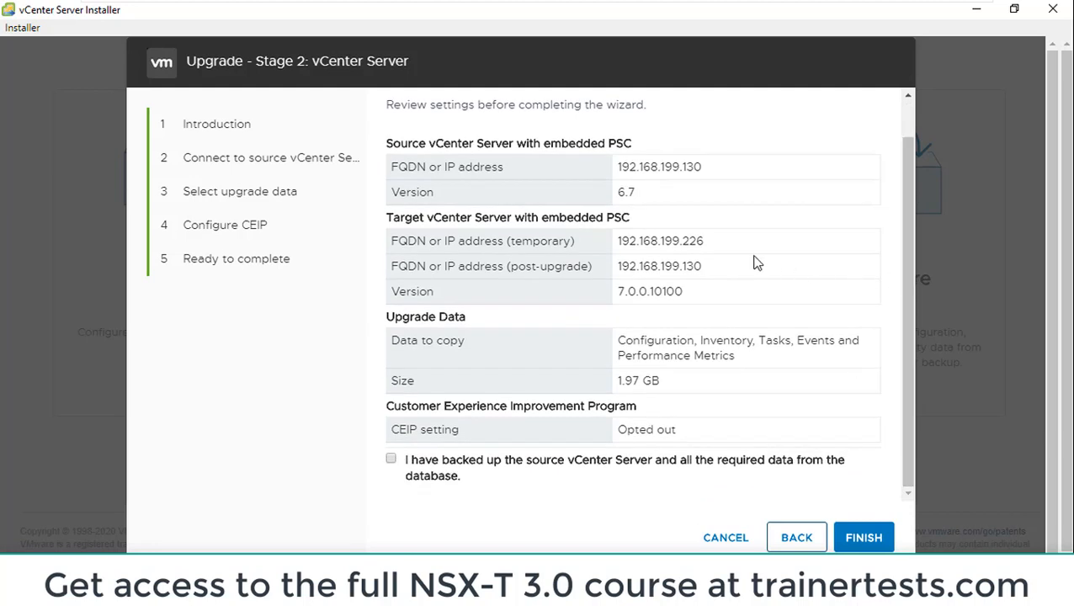
click(392, 461)
click(864, 537)
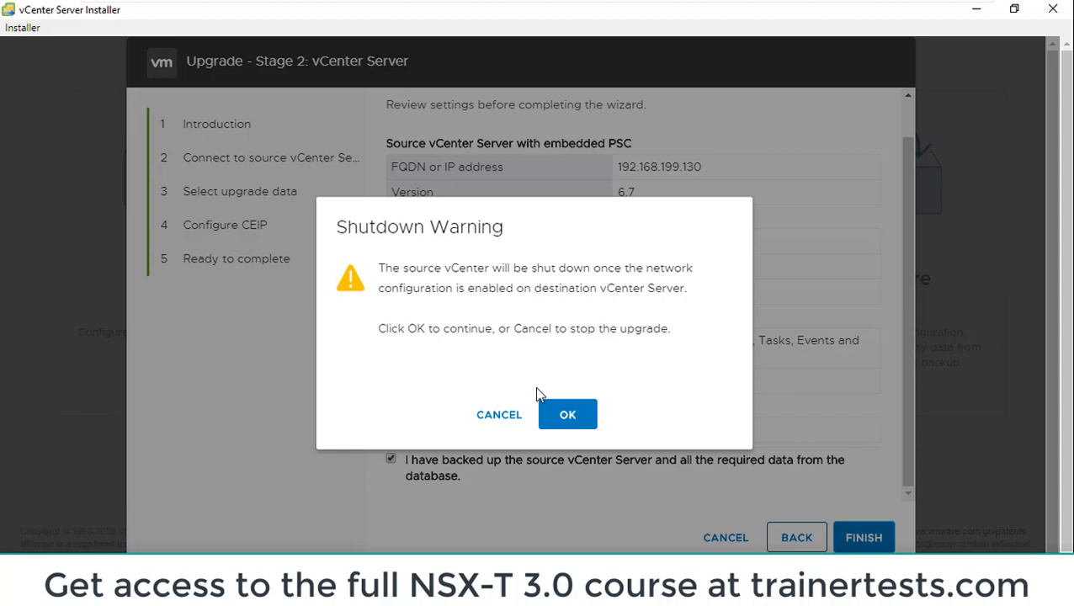
click(568, 415)
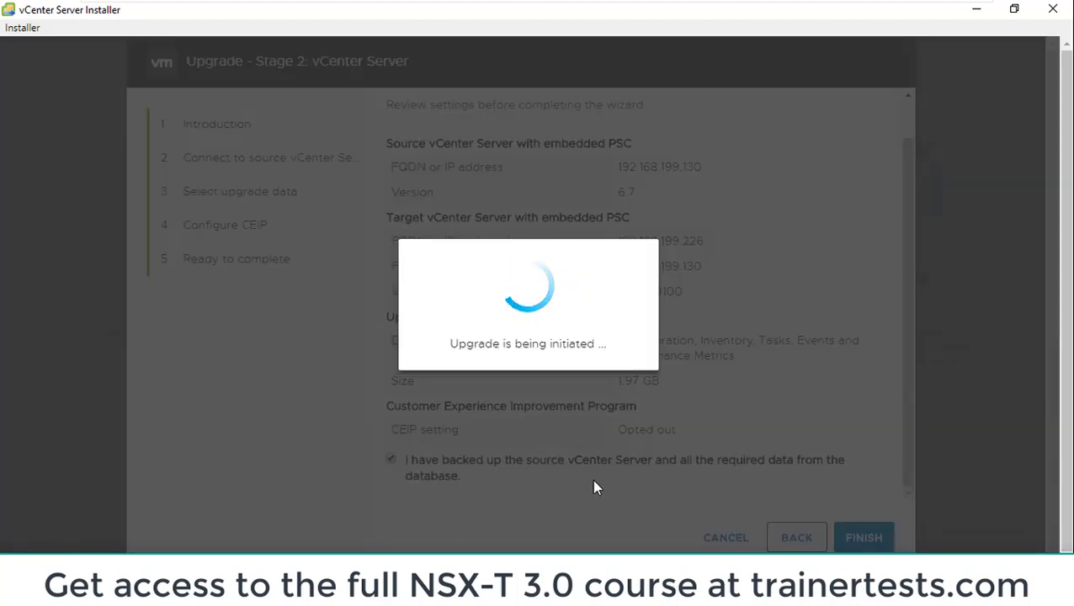